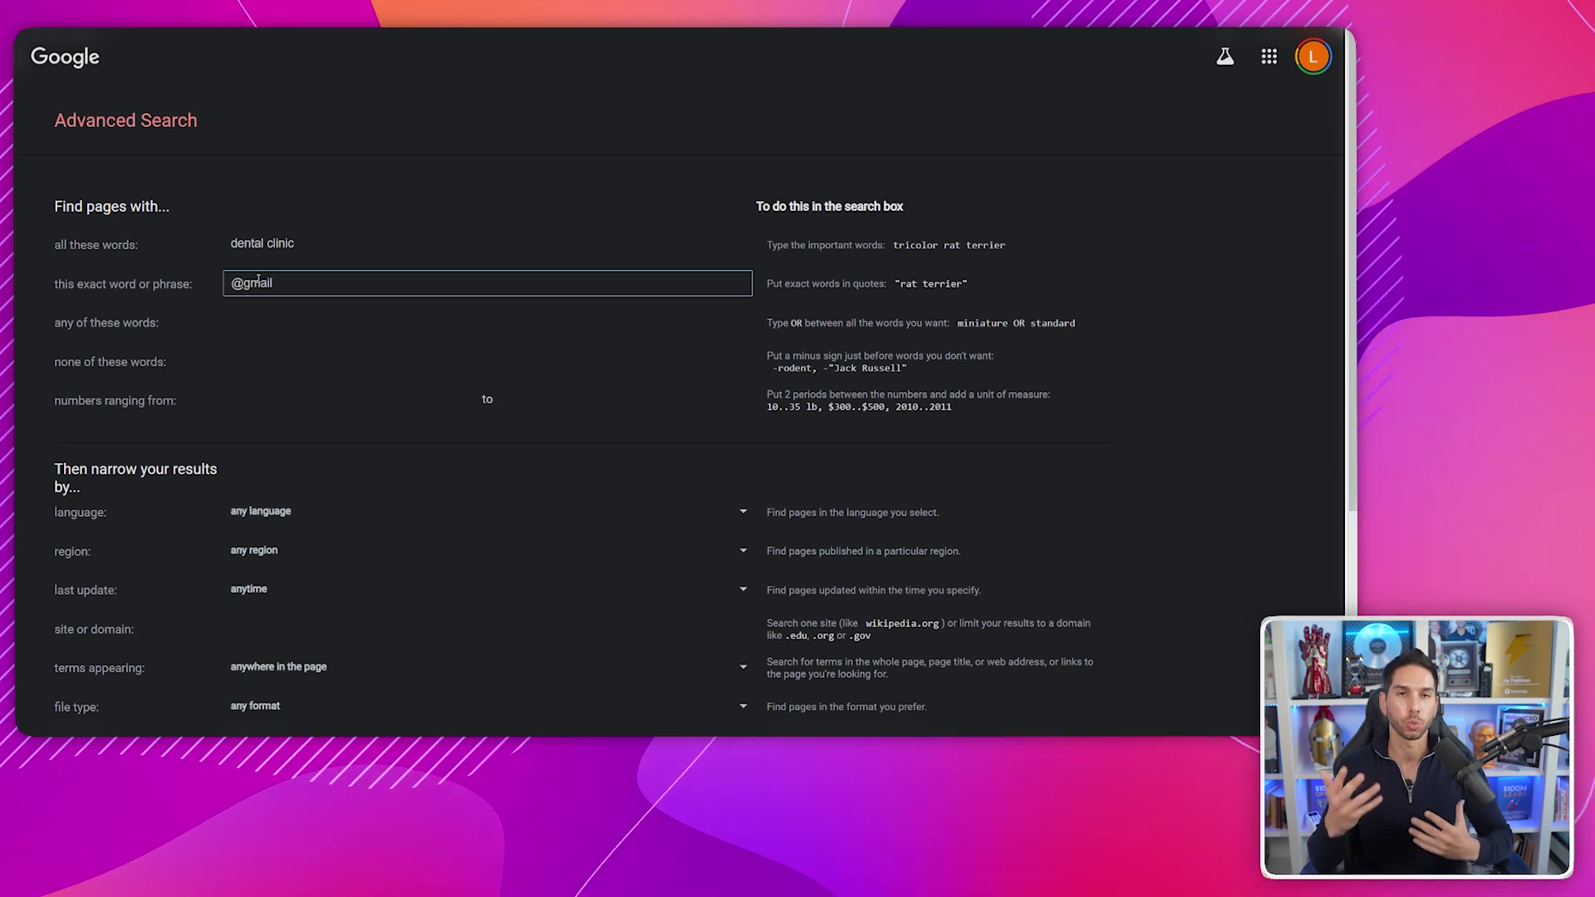
pyautogui.click(254, 268)
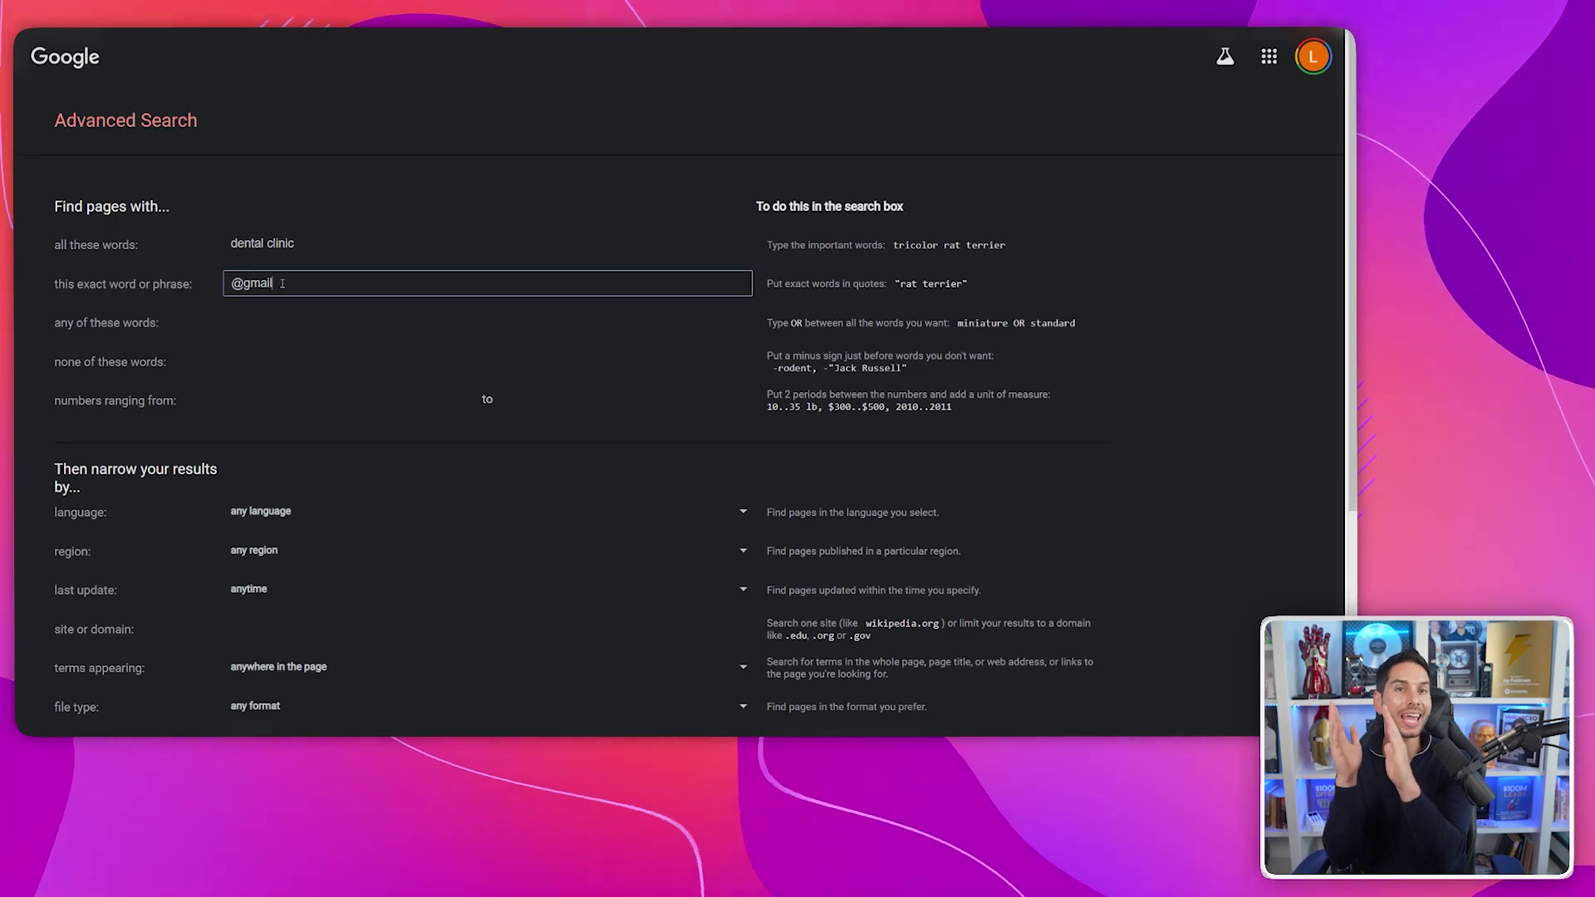
pyautogui.moveTo(278, 283); pyautogui.dragTo(247, 258)
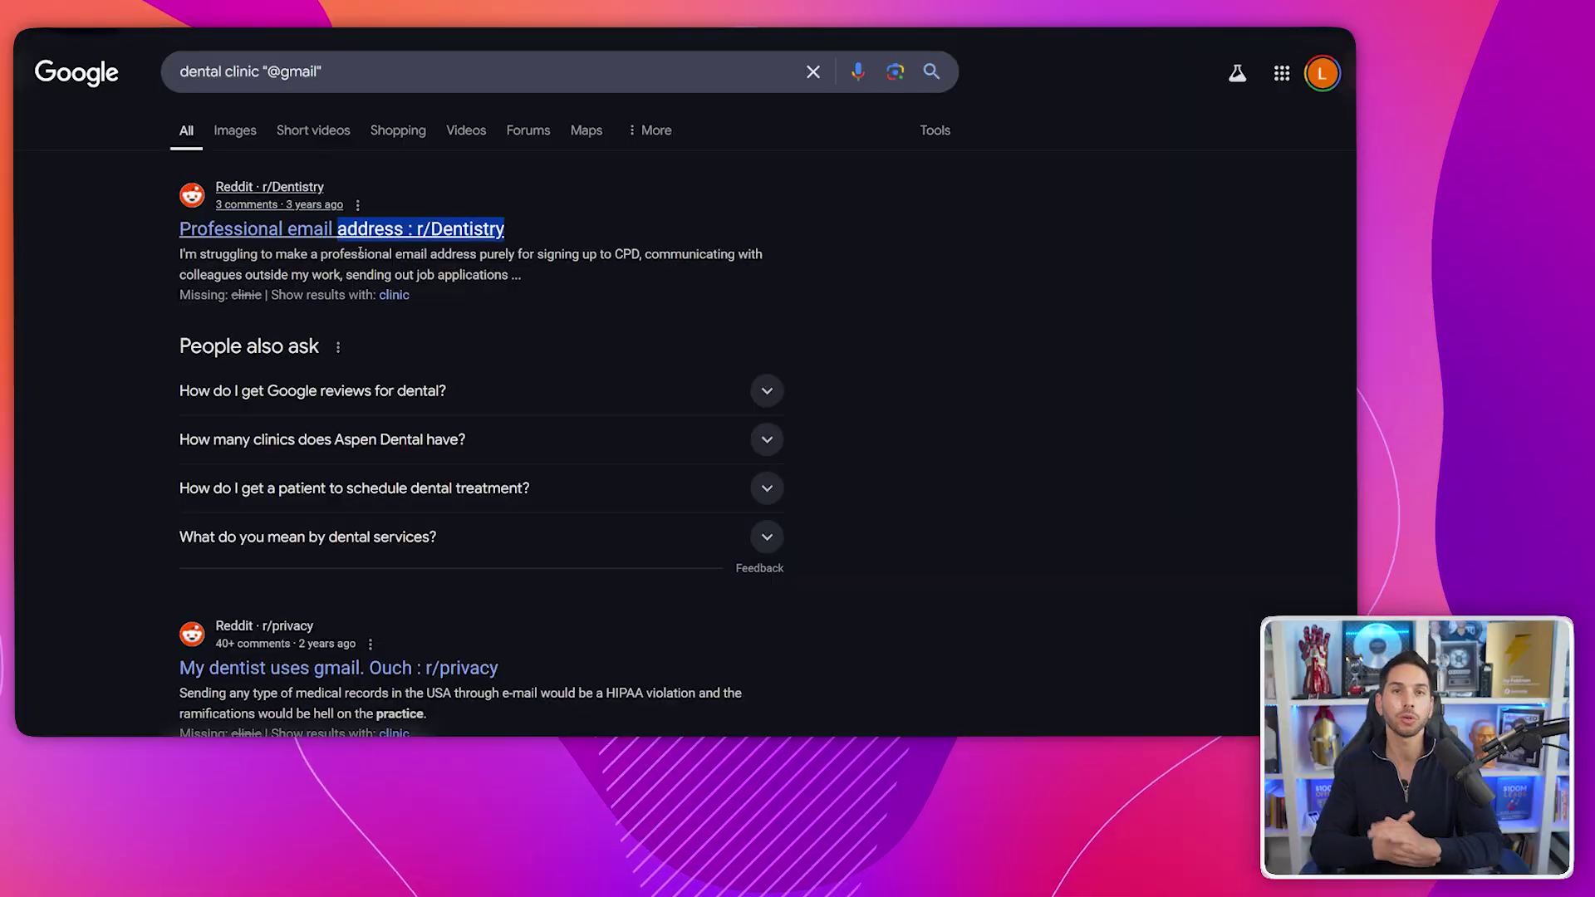
pyautogui.scroll(-10, 633, 433)
pyautogui.scroll(-5, 633, 433)
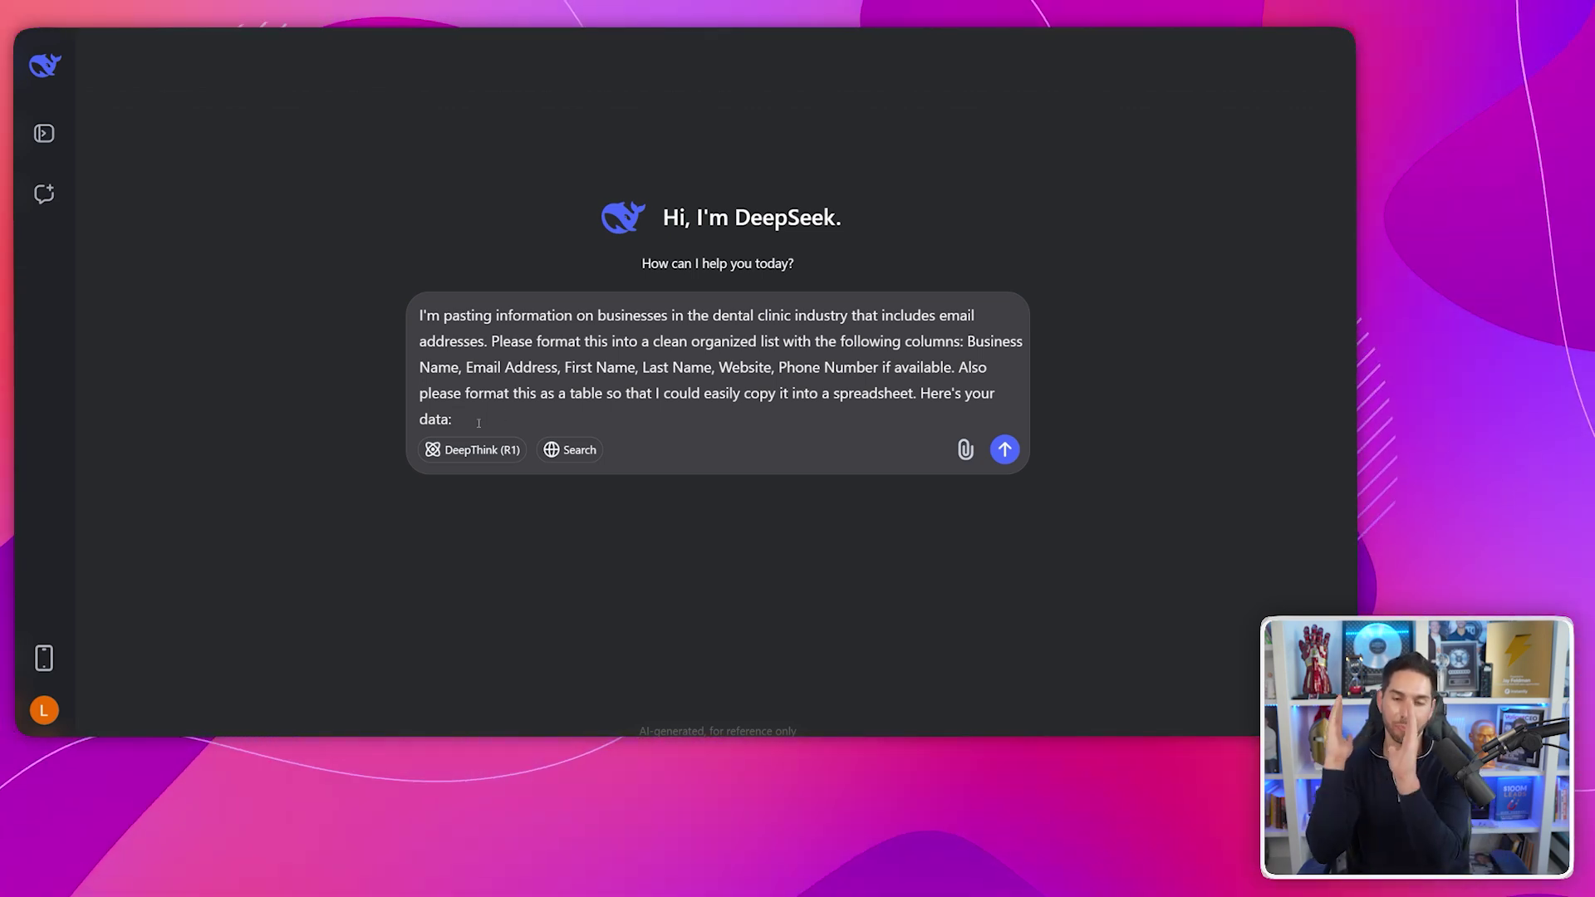
# Switch to DeepSeek, paste the copied dental clinic data after the table-formatting prompt and submit it
pyautogui.hotkey('ctrl', 'v')
pyautogui.click(1005, 541)
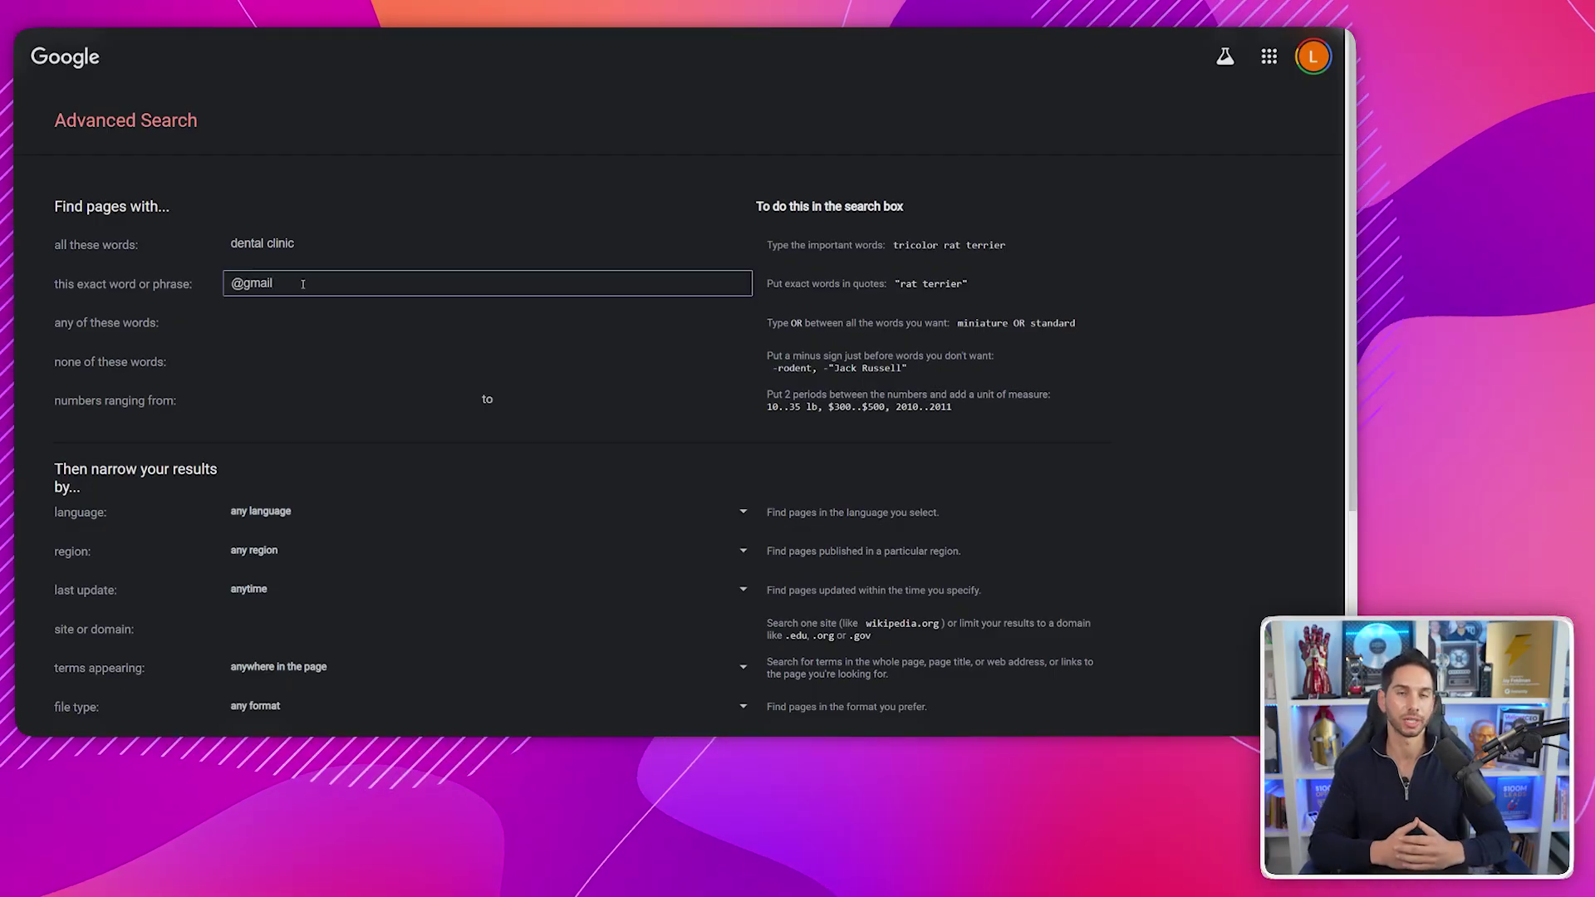
pyautogui.write('outlook')
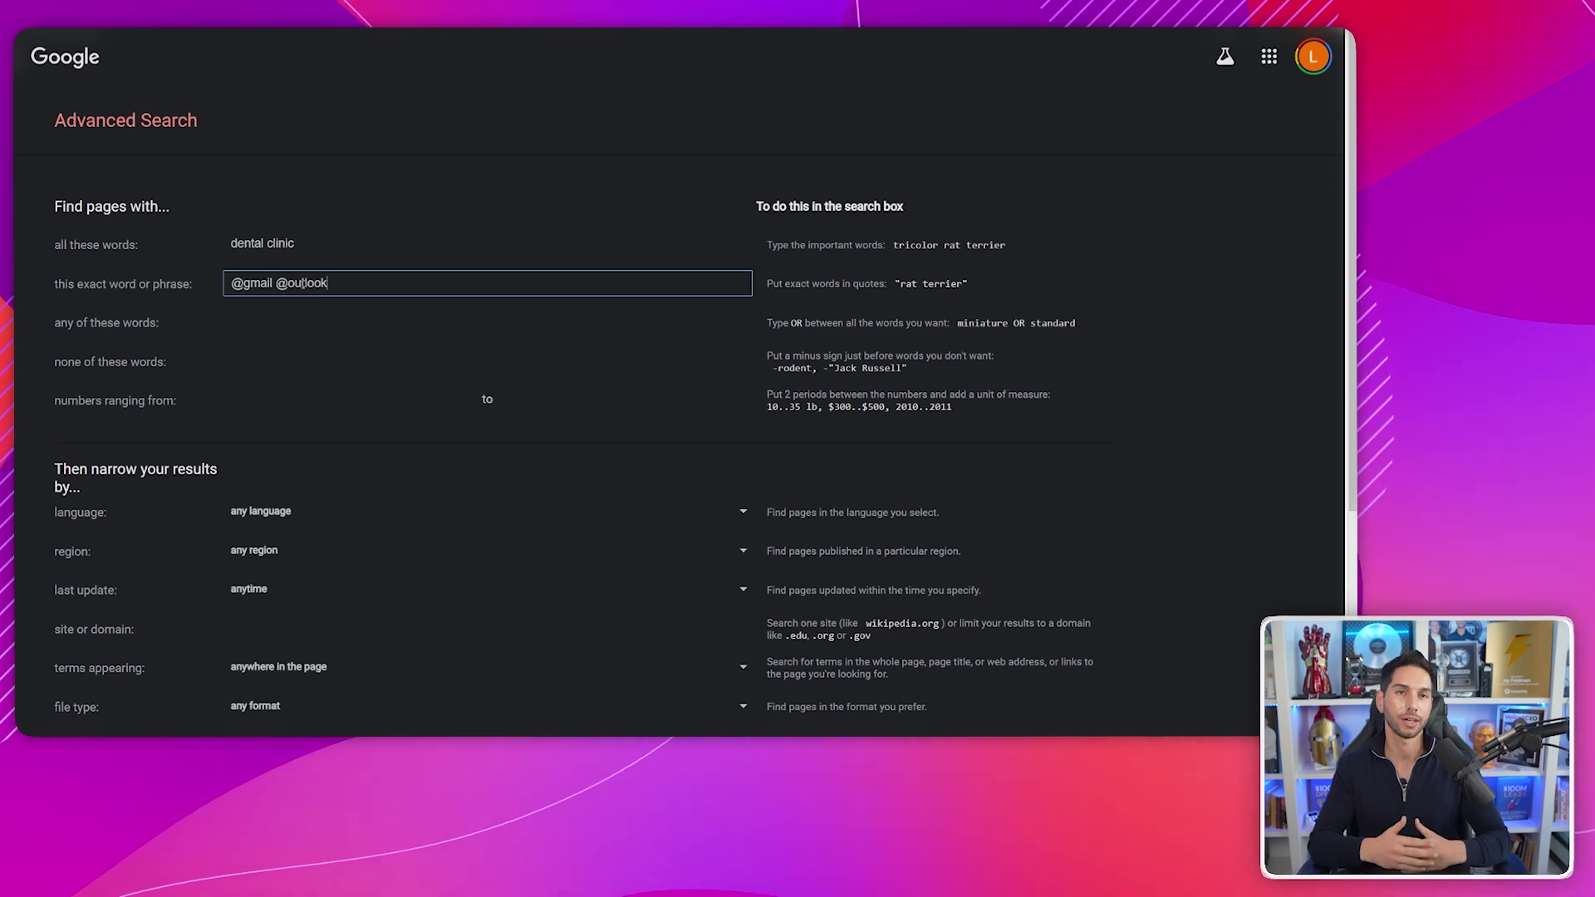
pyautogui.write('.com @yahoo.com')
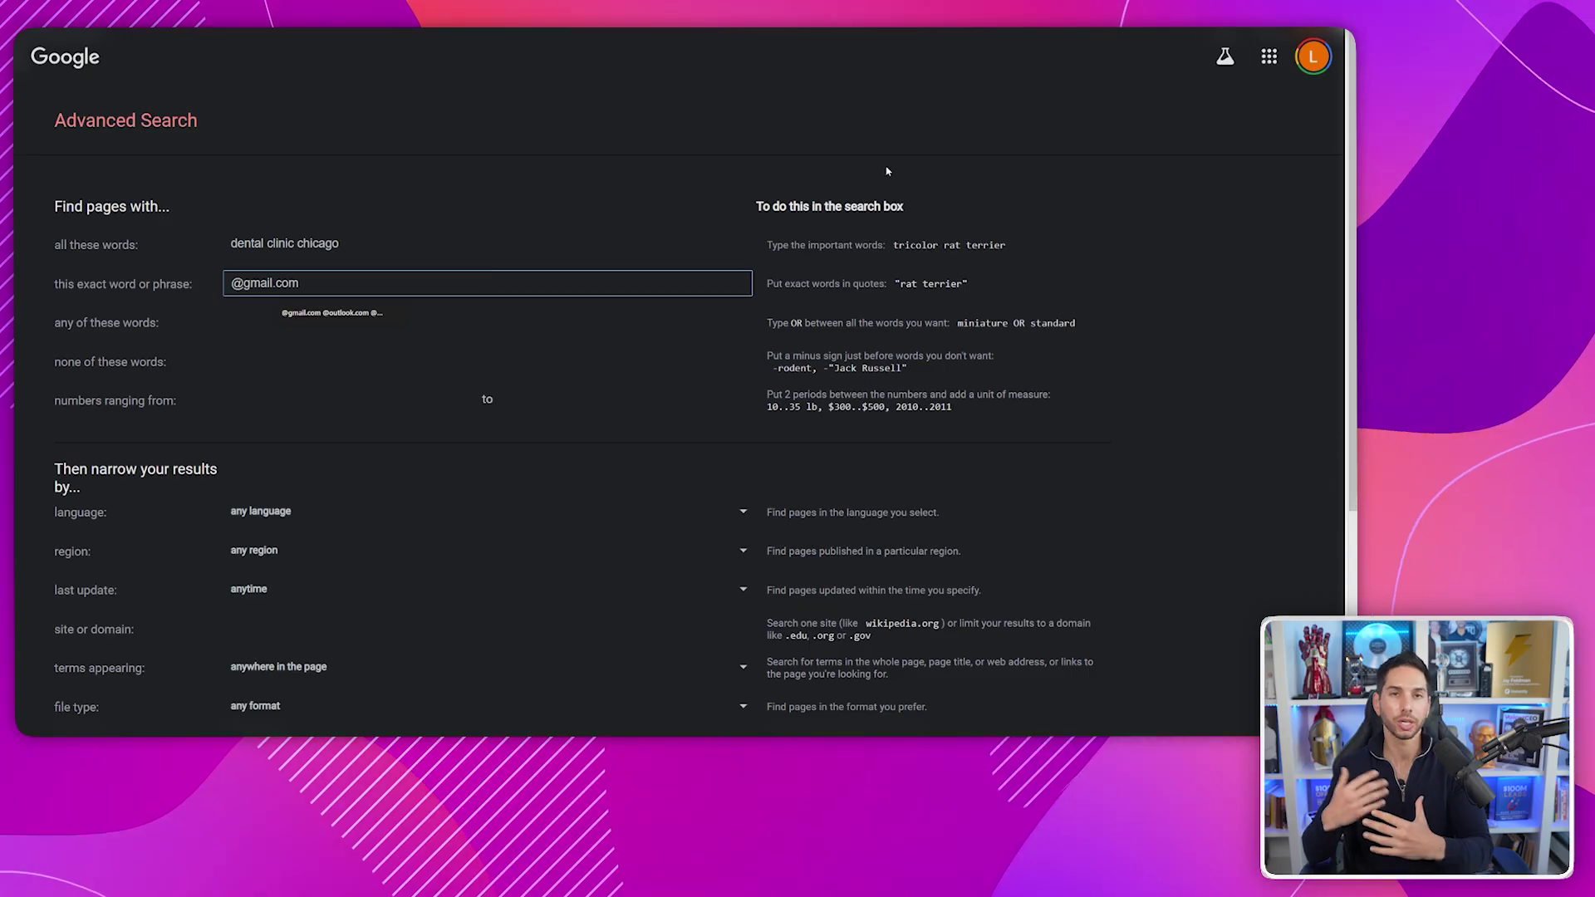
pyautogui.scroll(-4, 692, 461)
pyautogui.click(693, 454)
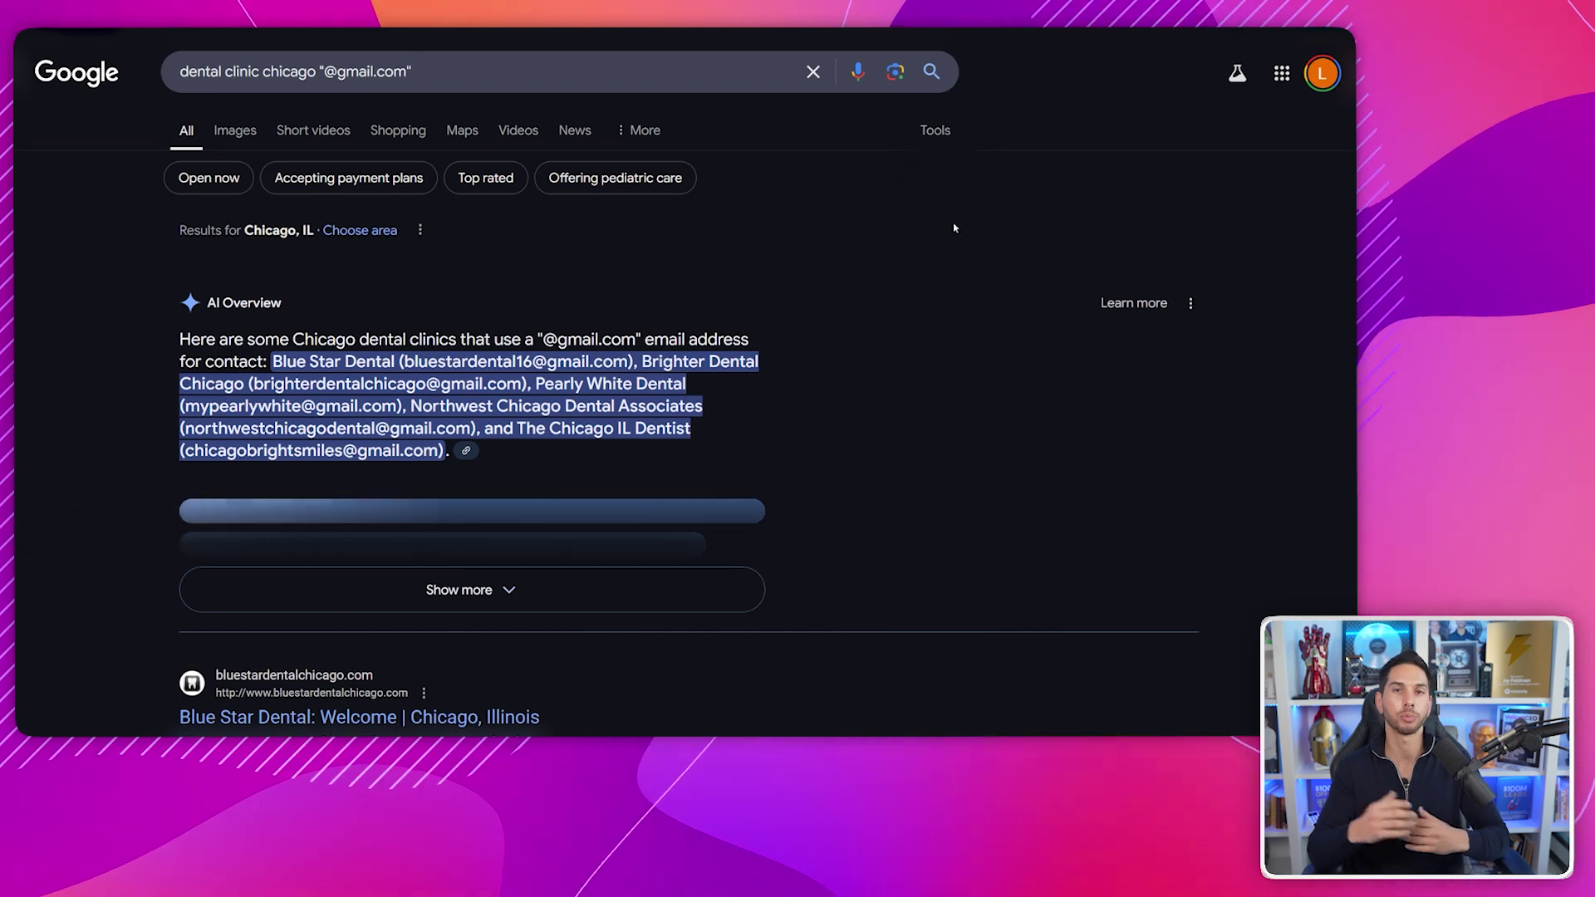
pyautogui.scroll(-6, 953, 230)
pyautogui.scroll(-18, 953, 231)
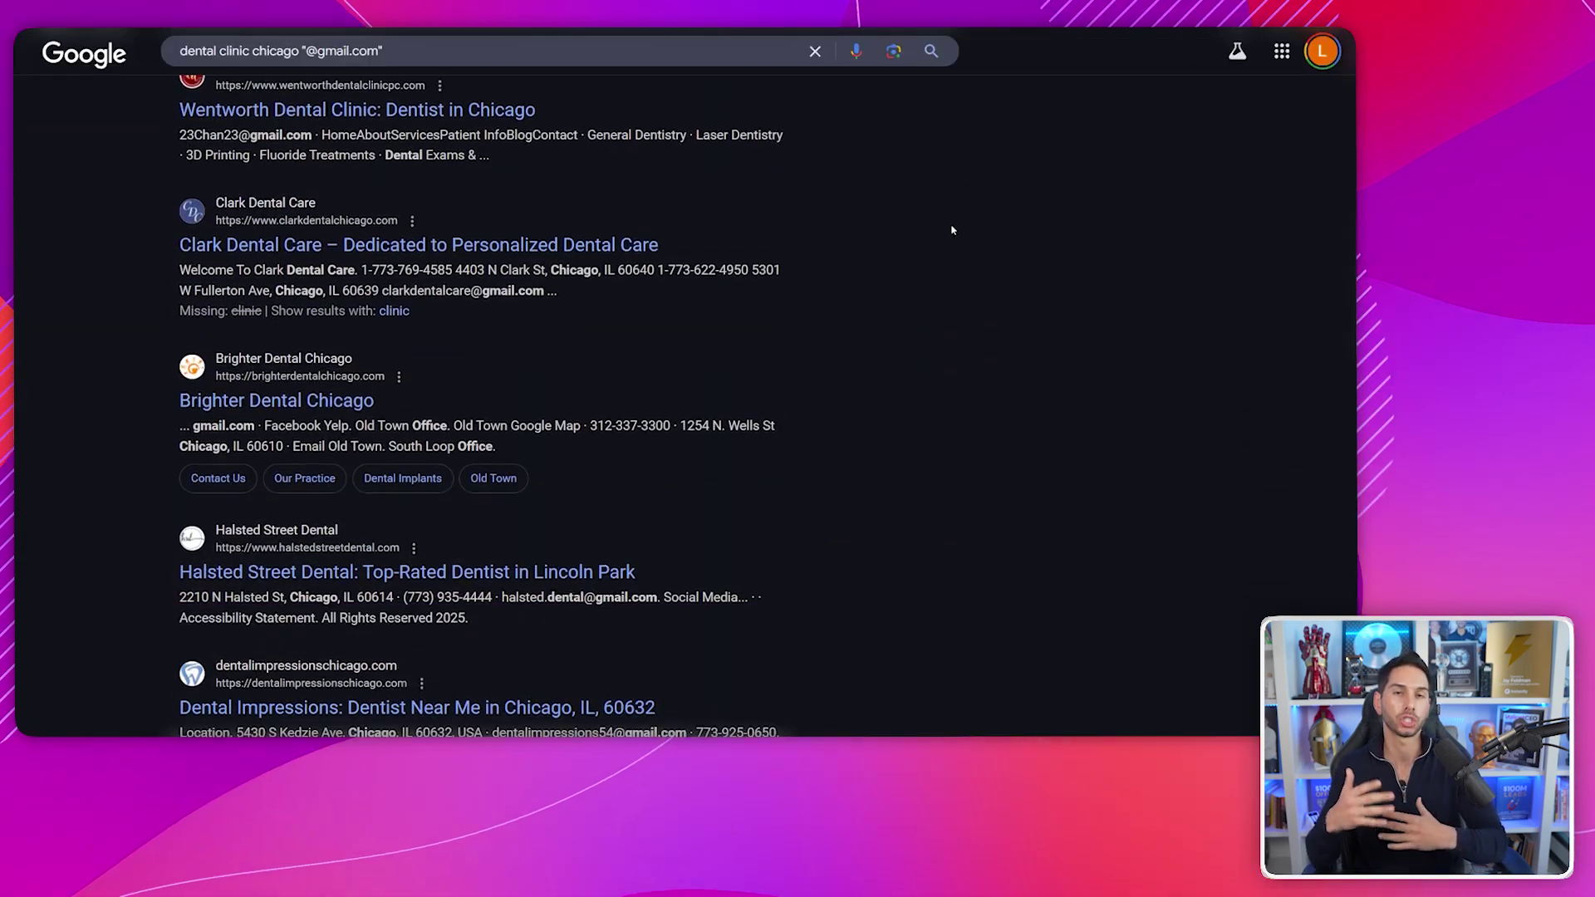
pyautogui.scroll(-7, 953, 230)
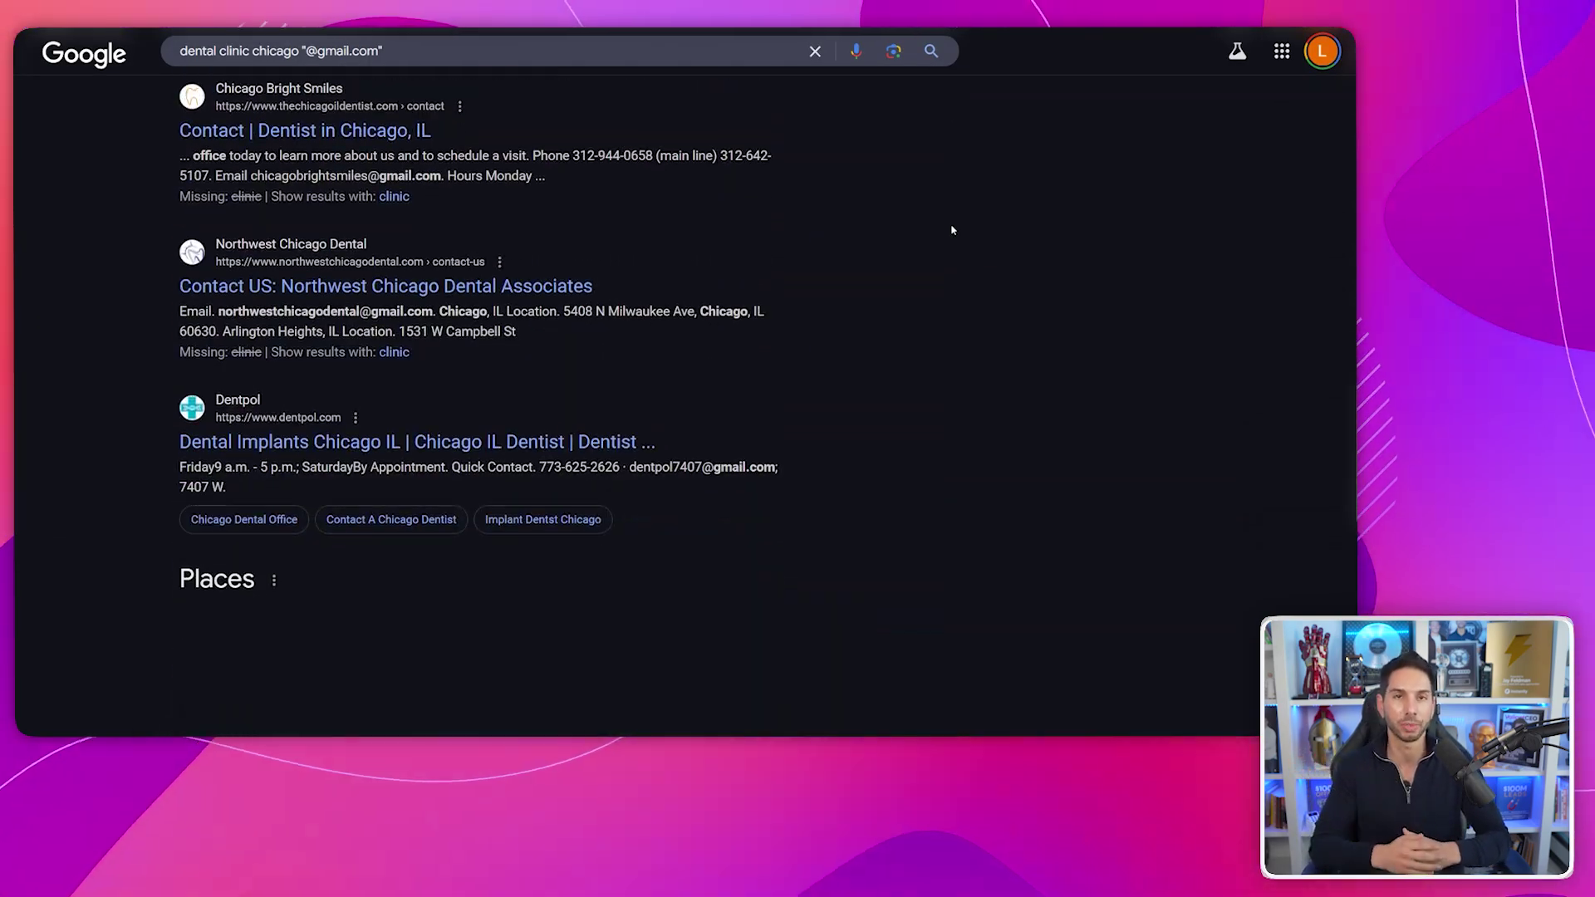
pyautogui.scroll(-7, 932, 282)
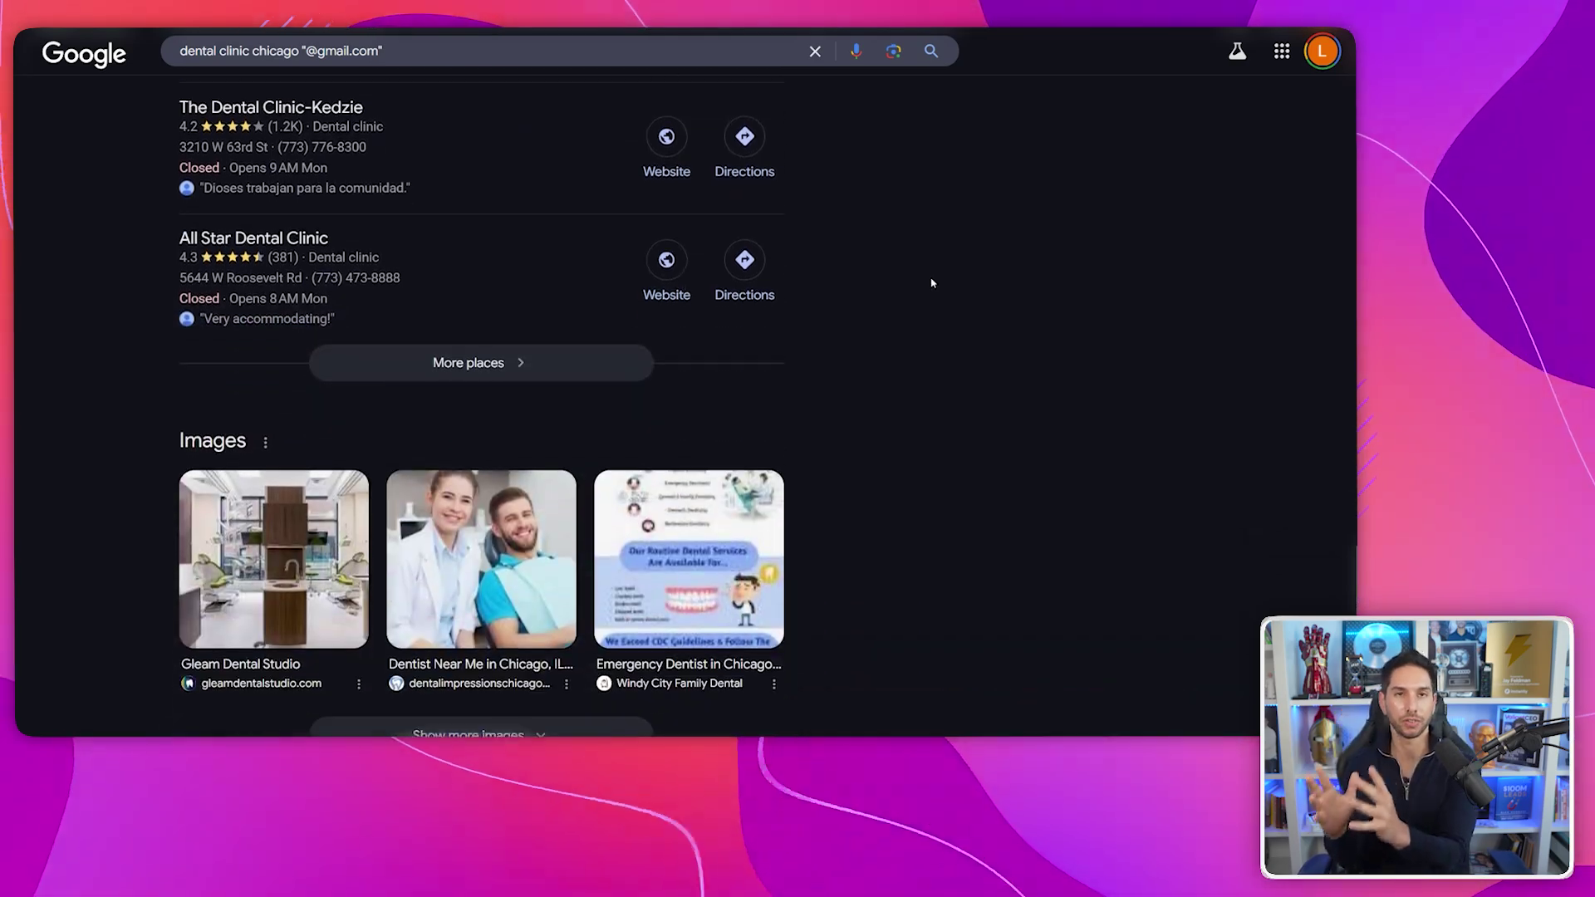
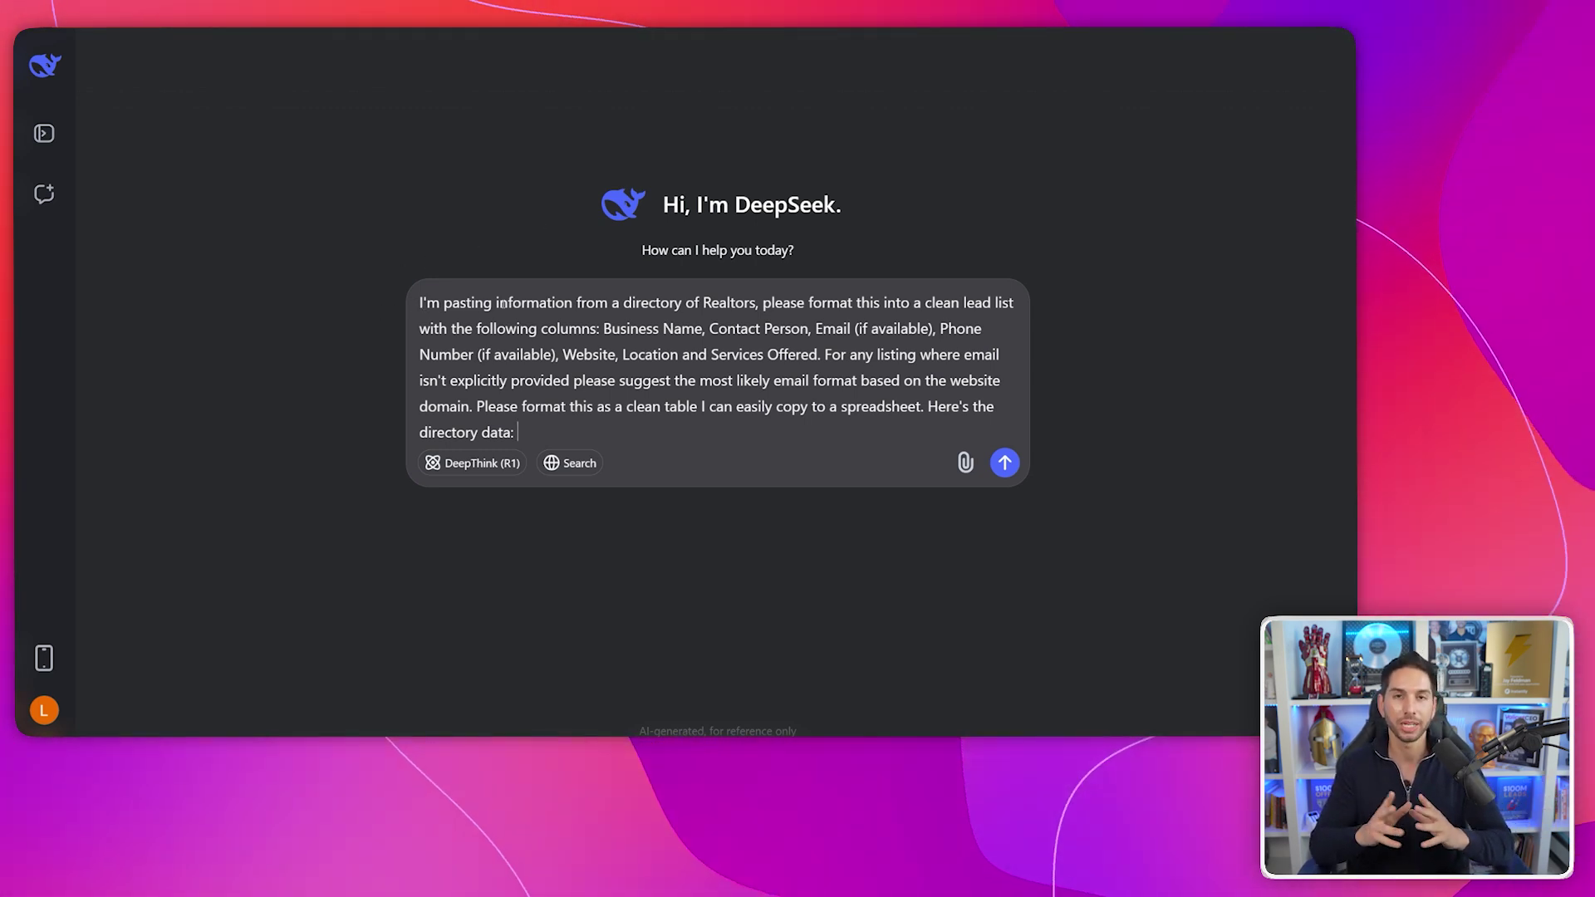
# Examine the Realtor directory prompt in DeepSeek, including its lead list columns, email-format suggestion rule and table format request
pyautogui.moveTo(420, 302); pyautogui.dragTo(439, 302)
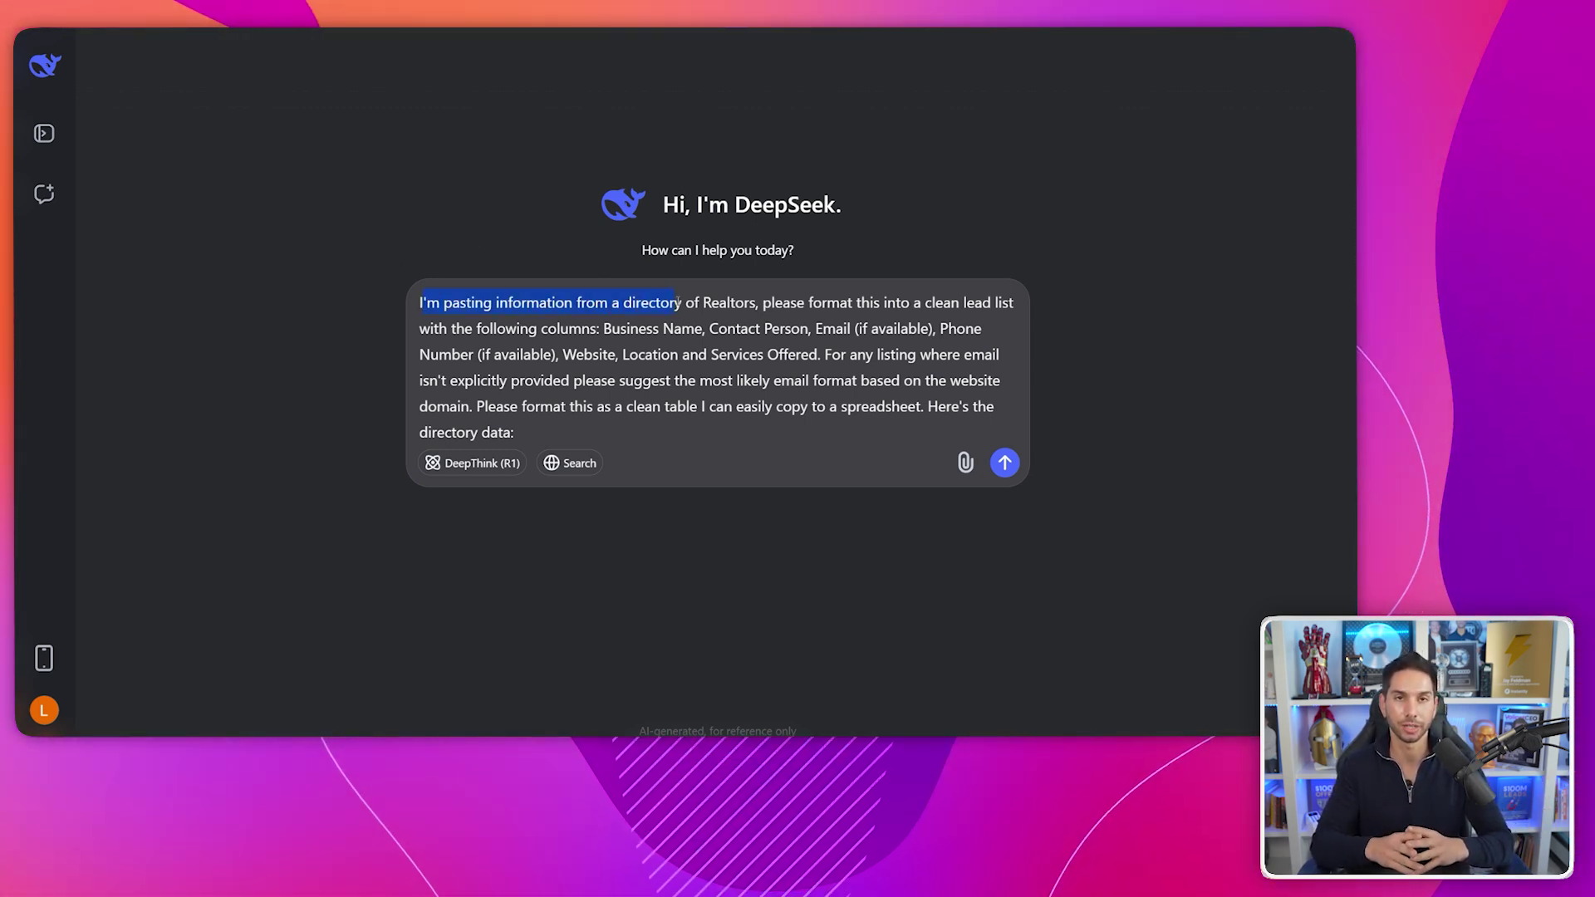
pyautogui.moveTo(680, 303); pyautogui.dragTo(856, 303)
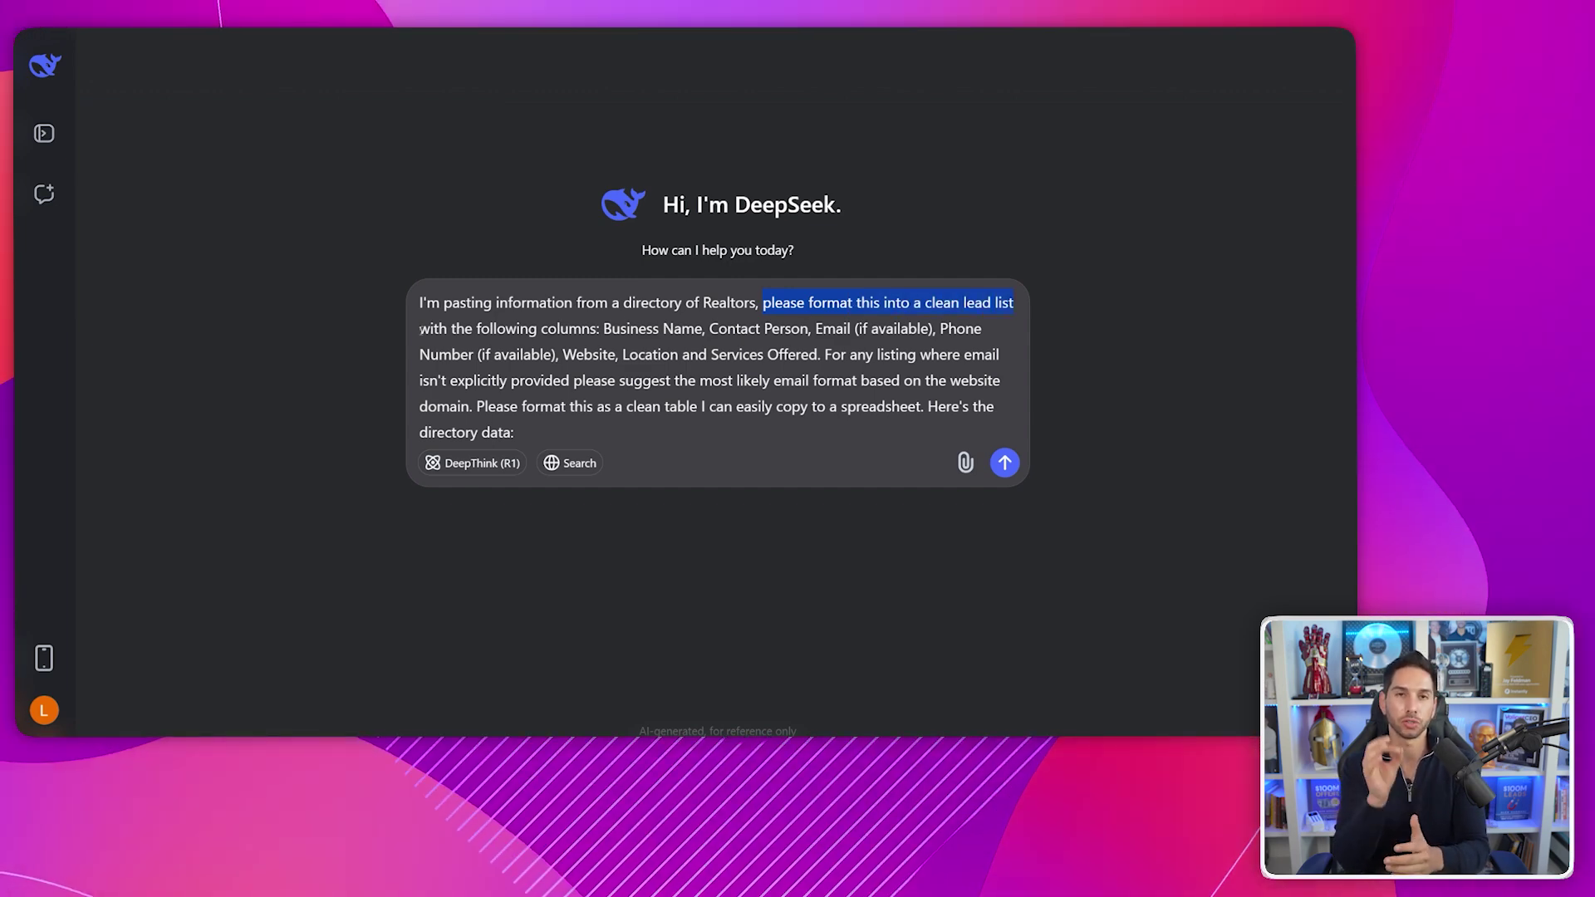
pyautogui.moveTo(709, 328); pyautogui.dragTo(879, 328)
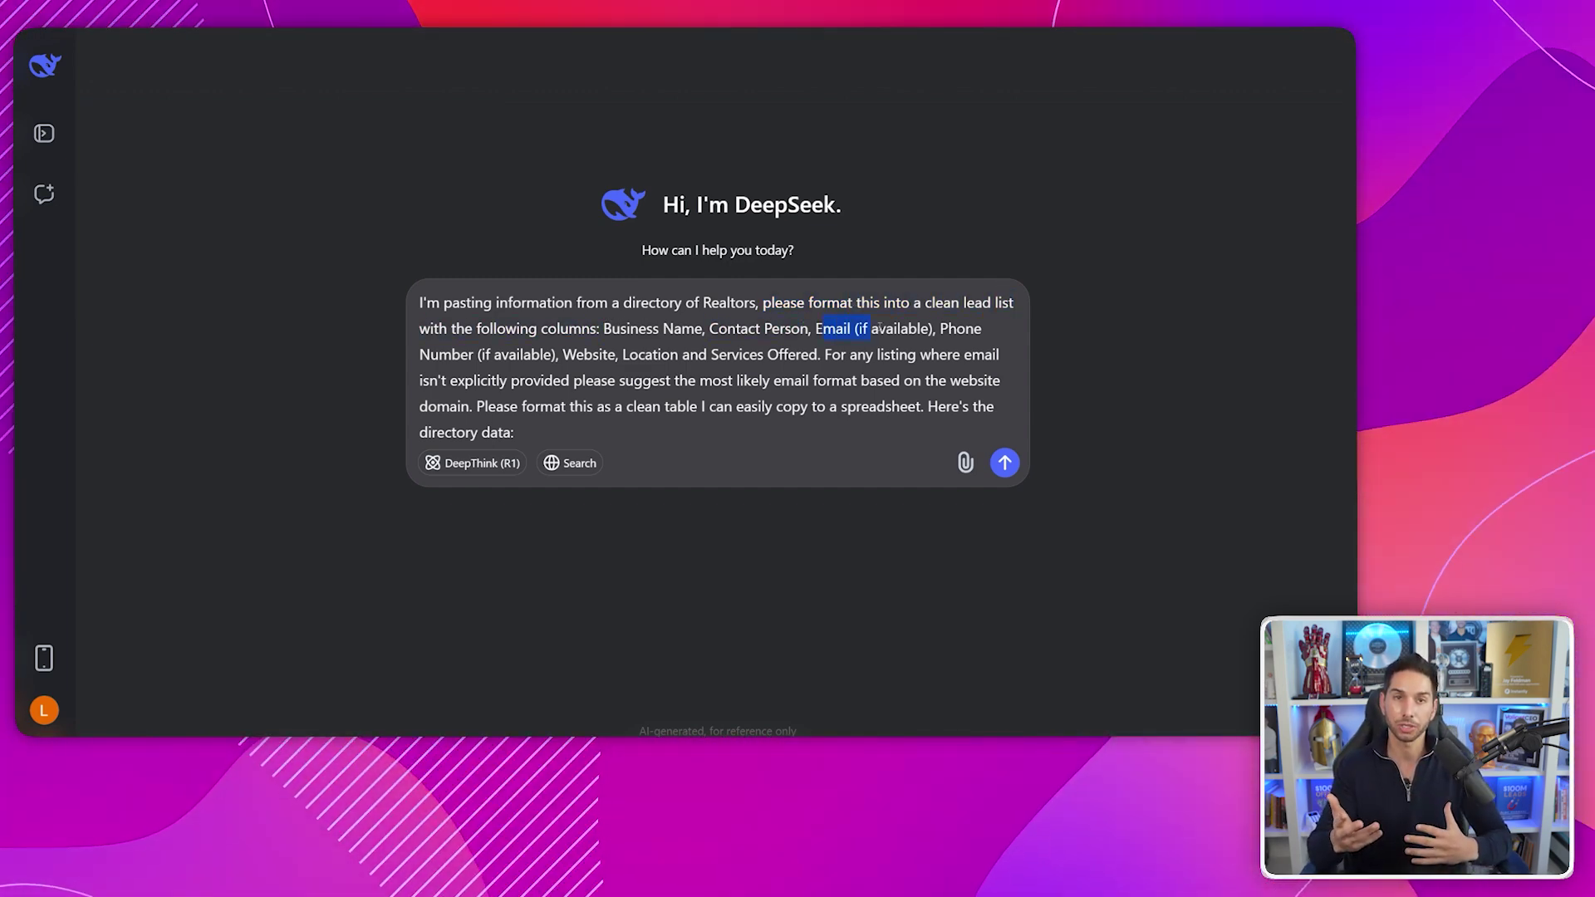
pyautogui.moveTo(594, 354); pyautogui.dragTo(821, 354)
pyautogui.click(718, 354)
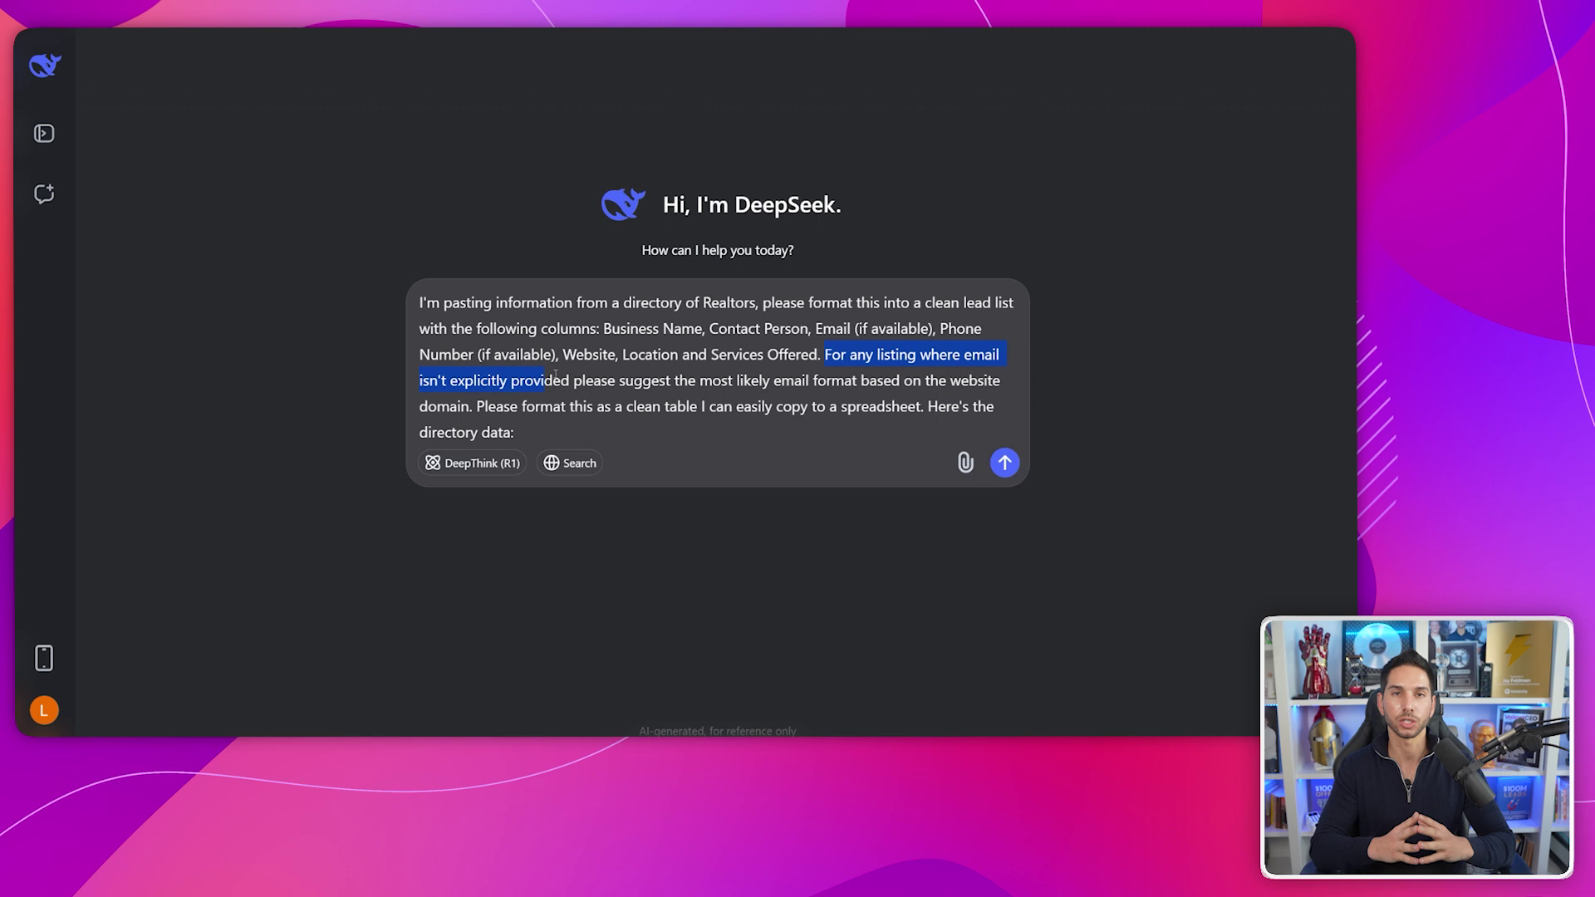
pyautogui.moveTo(774, 378); pyautogui.dragTo(494, 396)
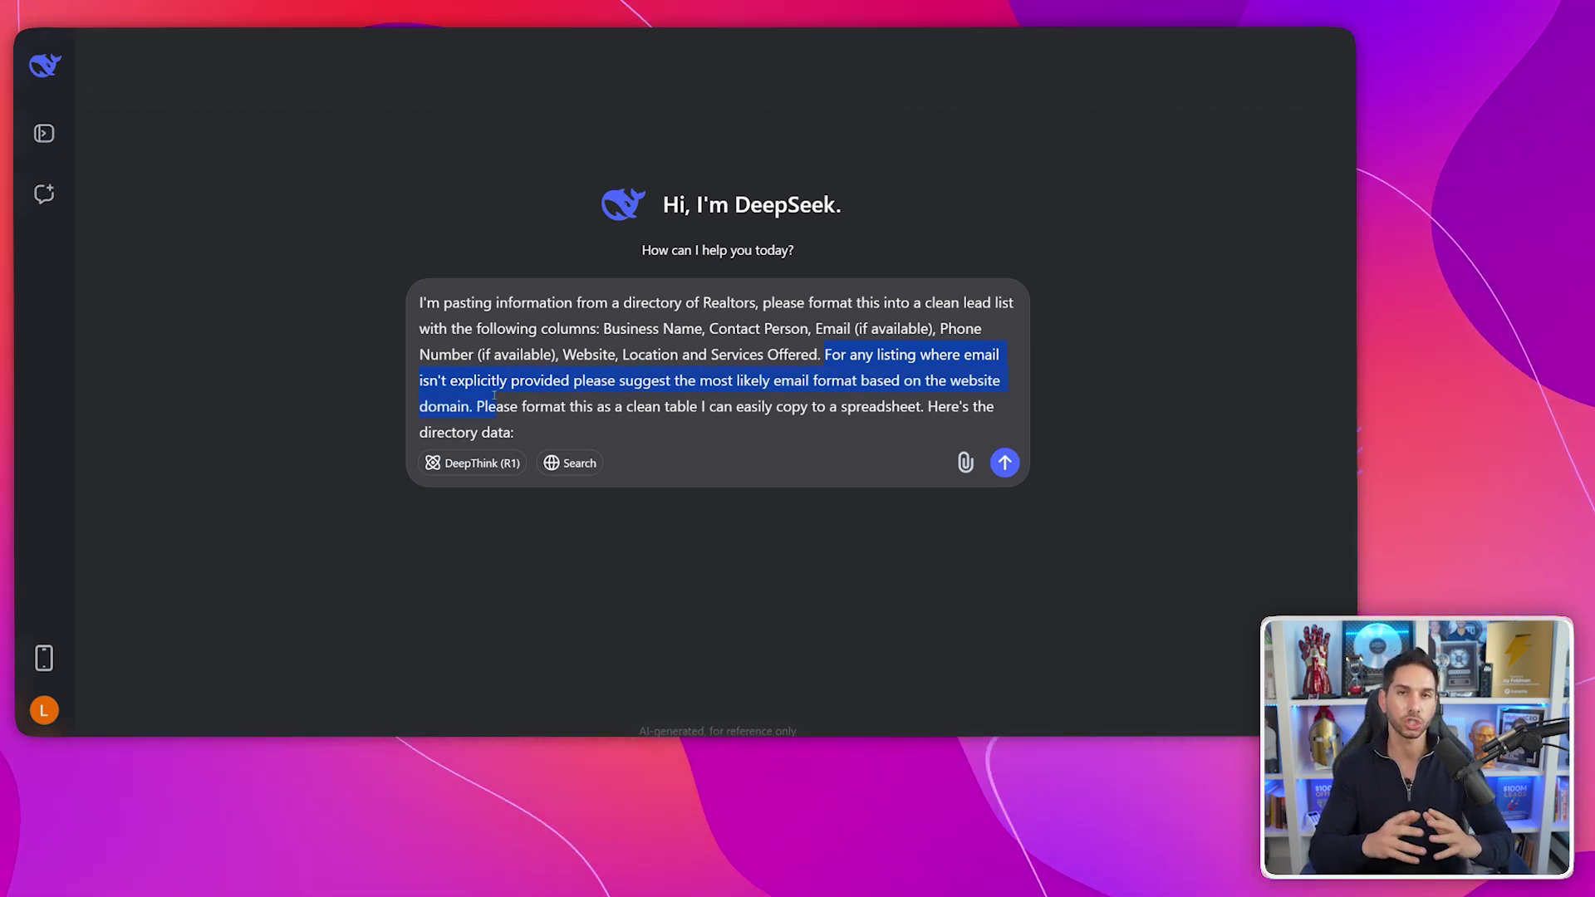
pyautogui.click(540, 383)
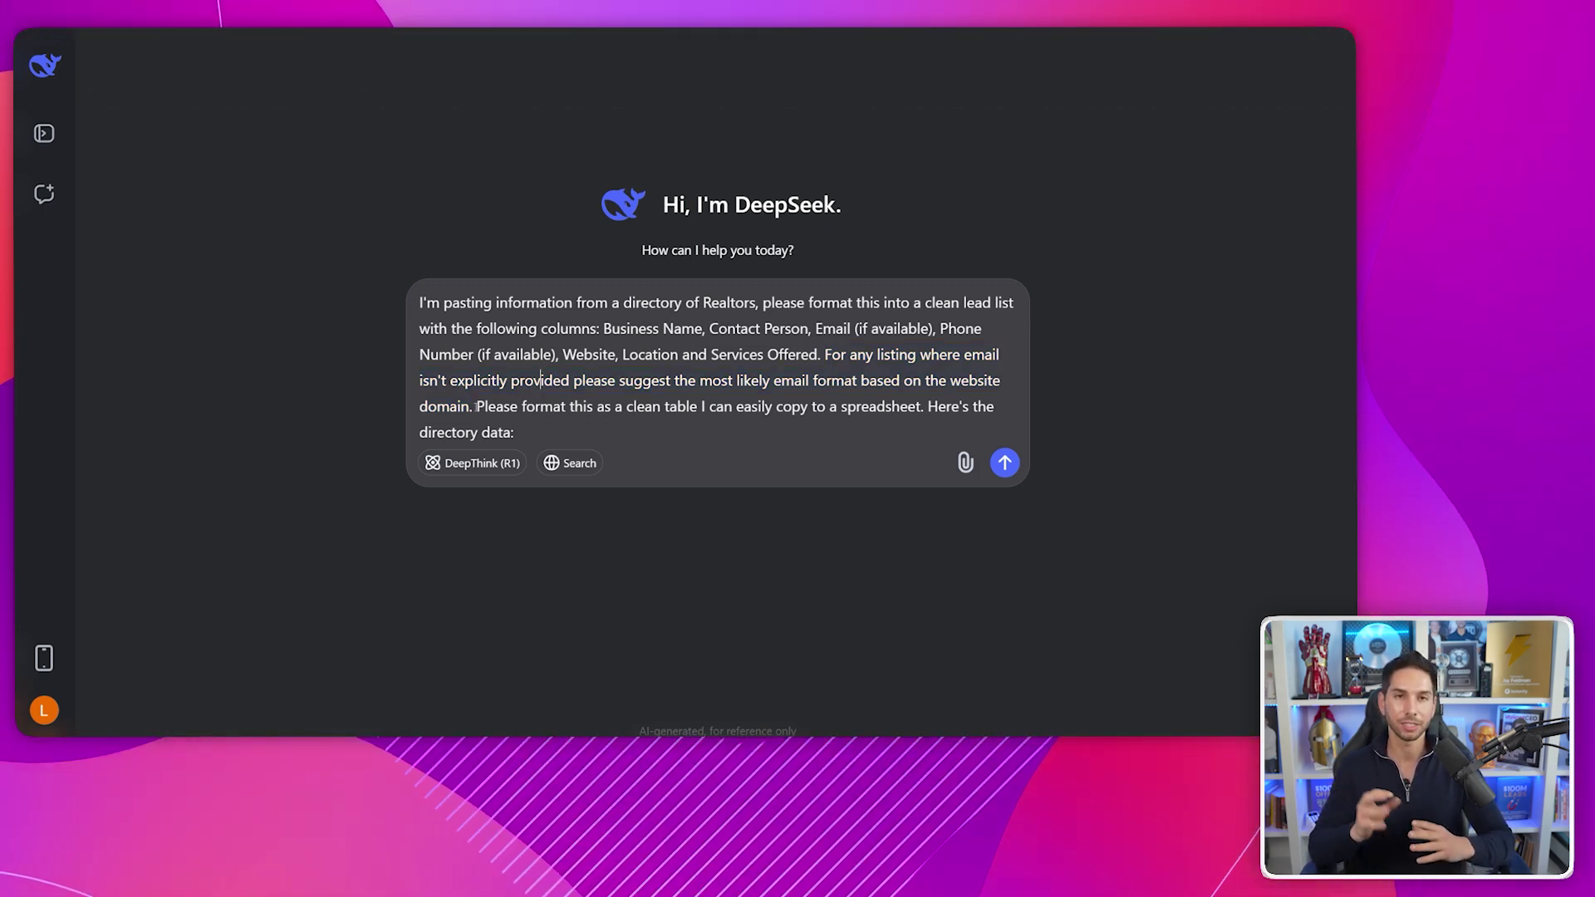
pyautogui.moveTo(478, 406); pyautogui.dragTo(518, 433)
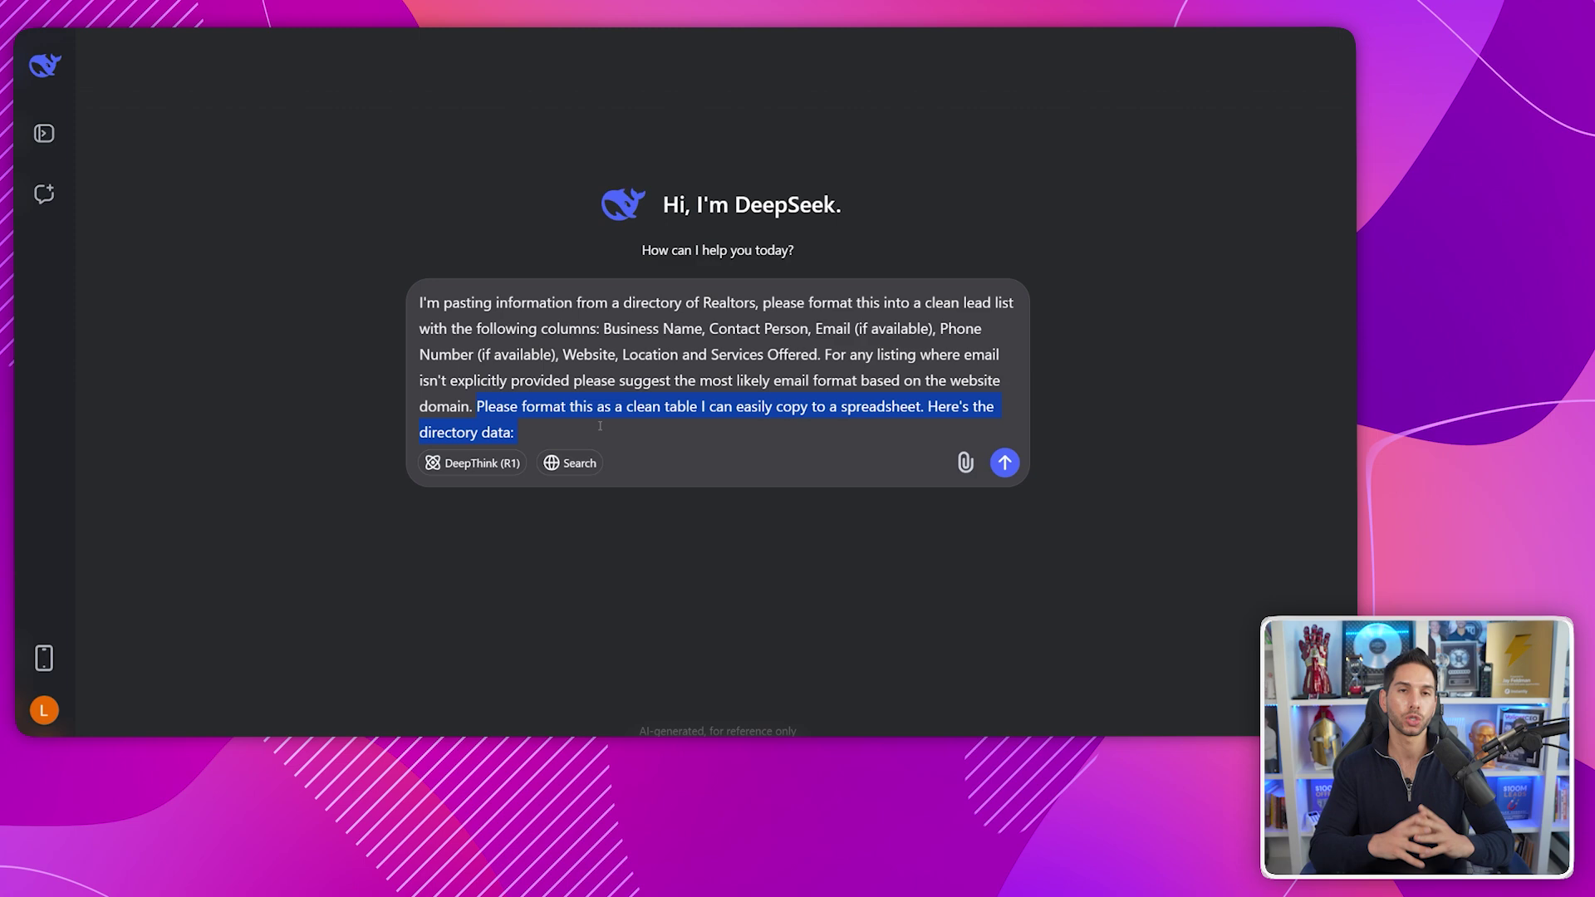
# Paste the copied Realtor directory data into the DeepSeek prompt
pyautogui.hotkey('ctrl', 'v')
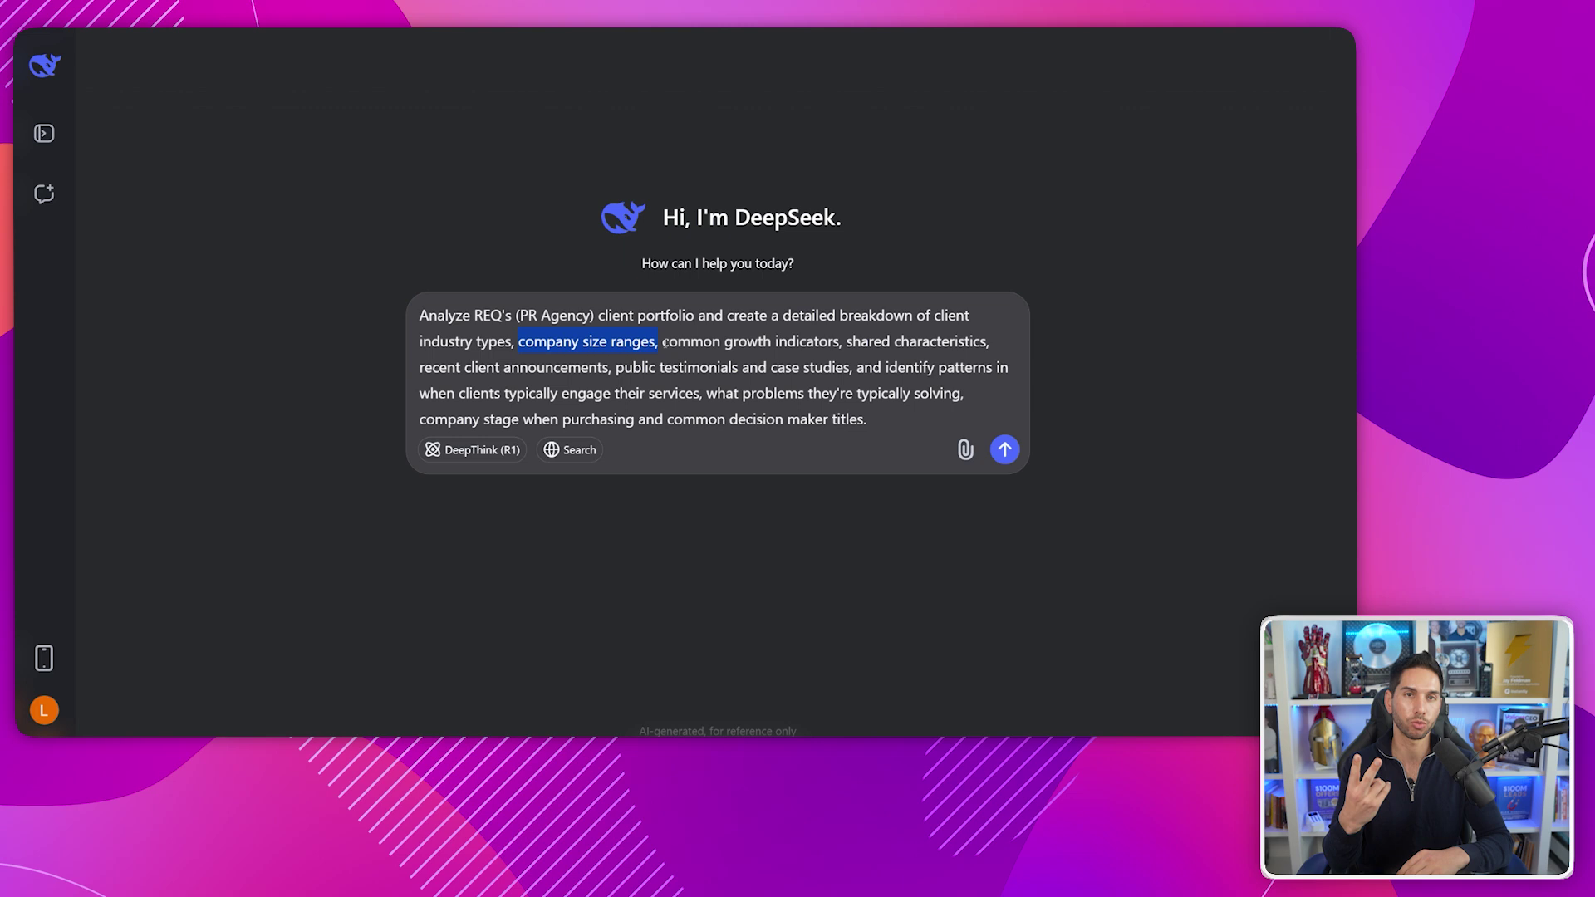
# Examine the REQ client portfolio prompt's criteria, from growth indicators and shared characteristics to typical problems, company stage and decision maker titles
pyautogui.moveTo(665, 342); pyautogui.dragTo(839, 343)
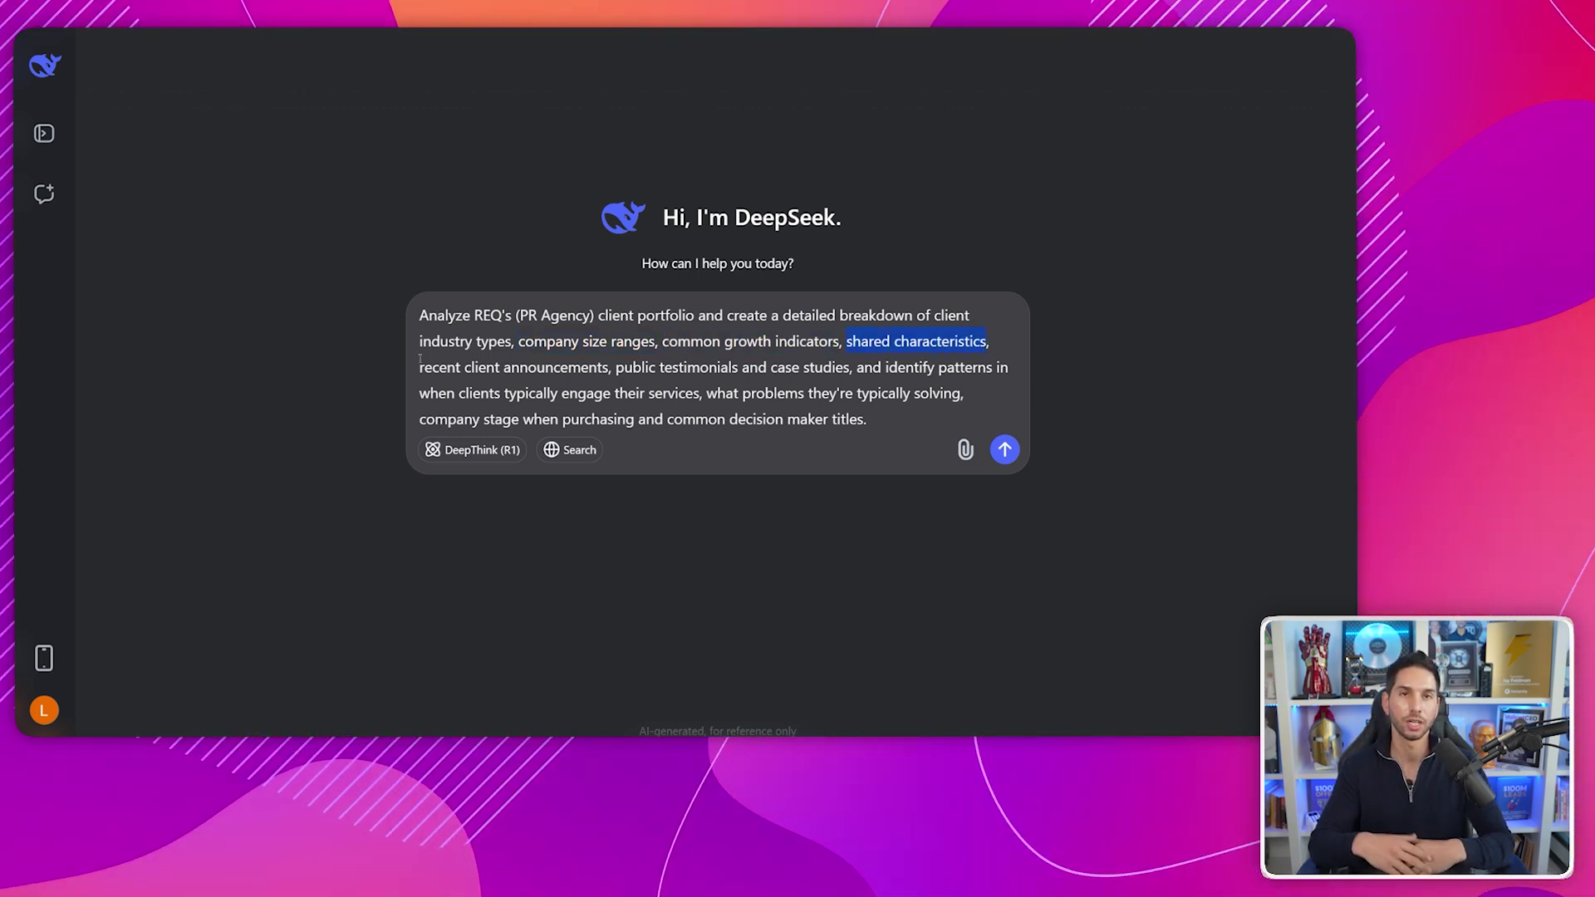
pyautogui.moveTo(582, 368); pyautogui.dragTo(738, 368)
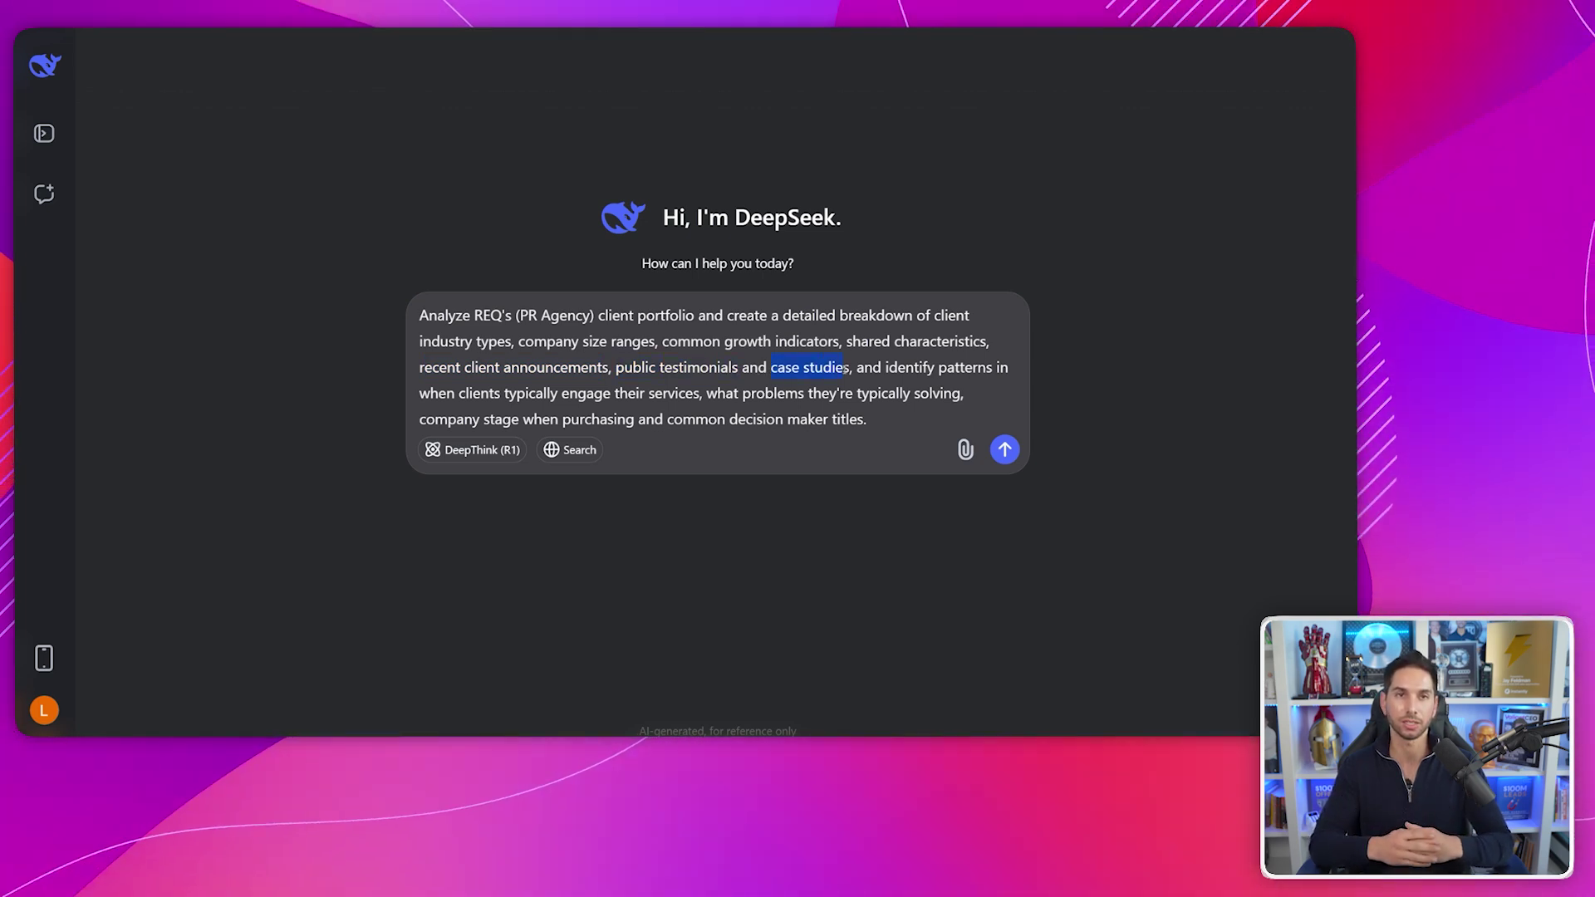
pyautogui.moveTo(912, 368); pyautogui.dragTo(1010, 368)
pyautogui.moveTo(616, 368); pyautogui.dragTo(756, 394)
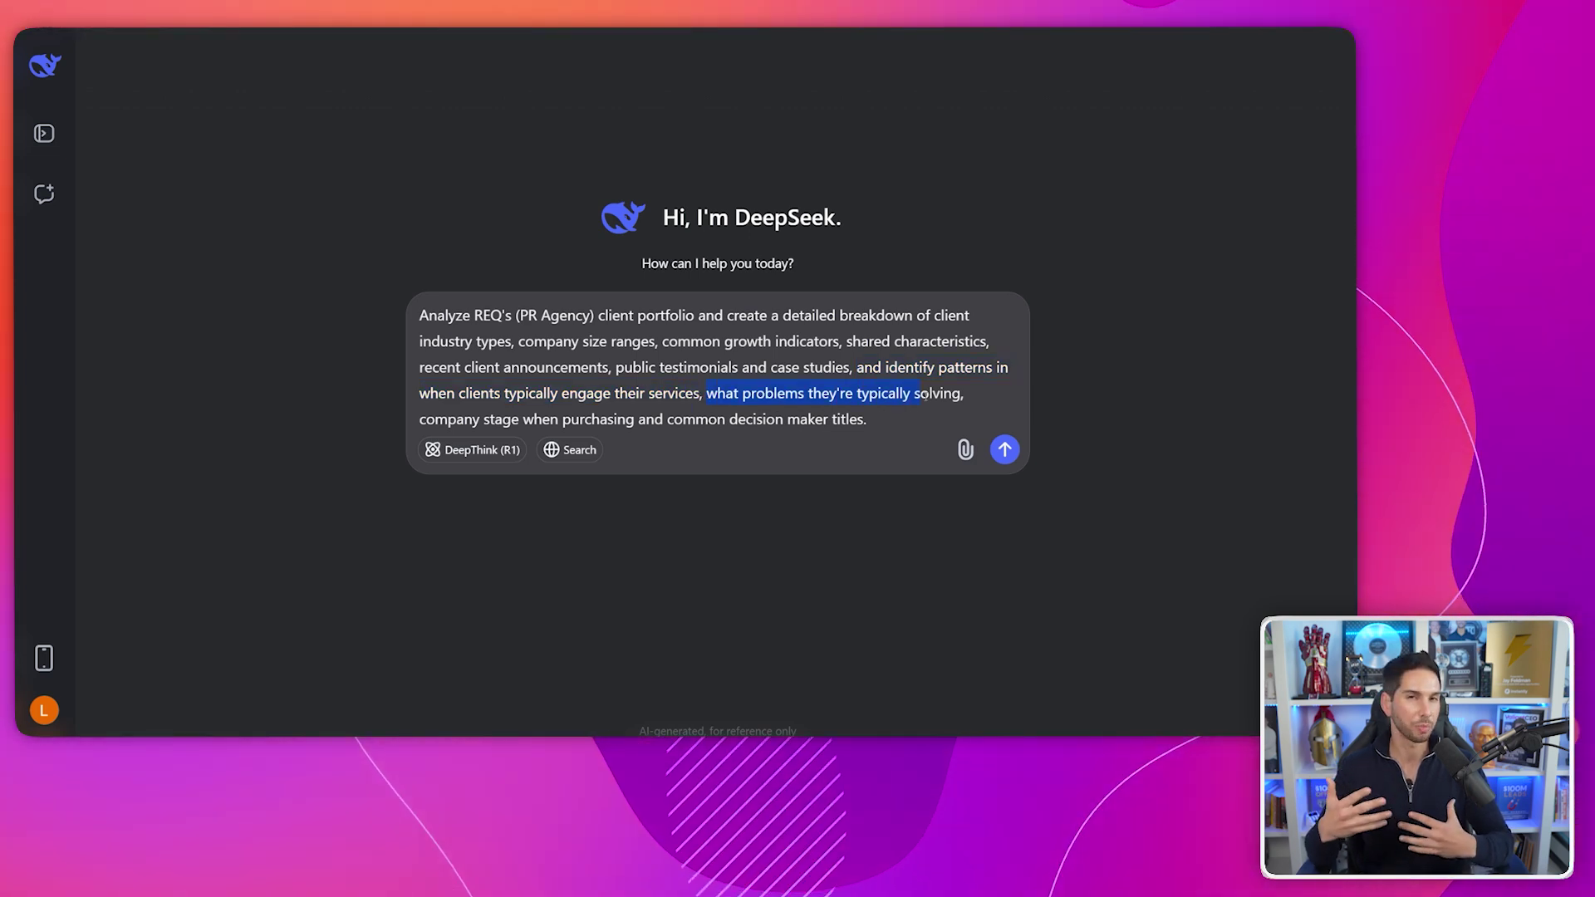
pyautogui.moveTo(419, 420); pyautogui.dragTo(646, 420)
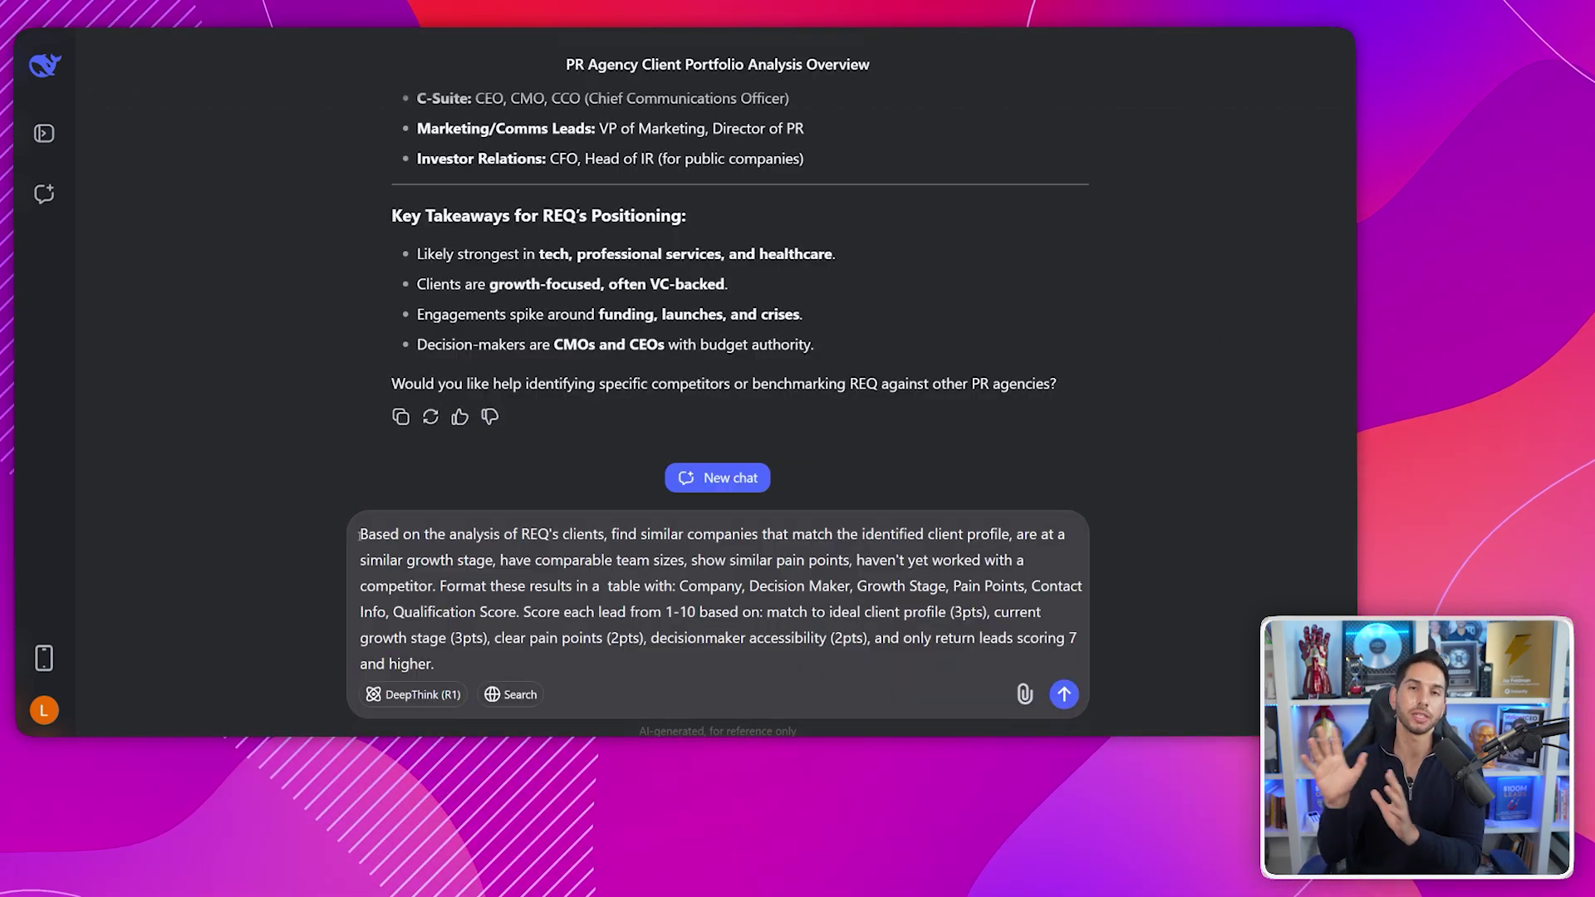
# Examine the follow-up prompt for finding similar companies, covering its matching criteria, table columns, 1-10 scoring rules and minimum score of 7
pyautogui.moveTo(361, 535); pyautogui.dragTo(457, 534)
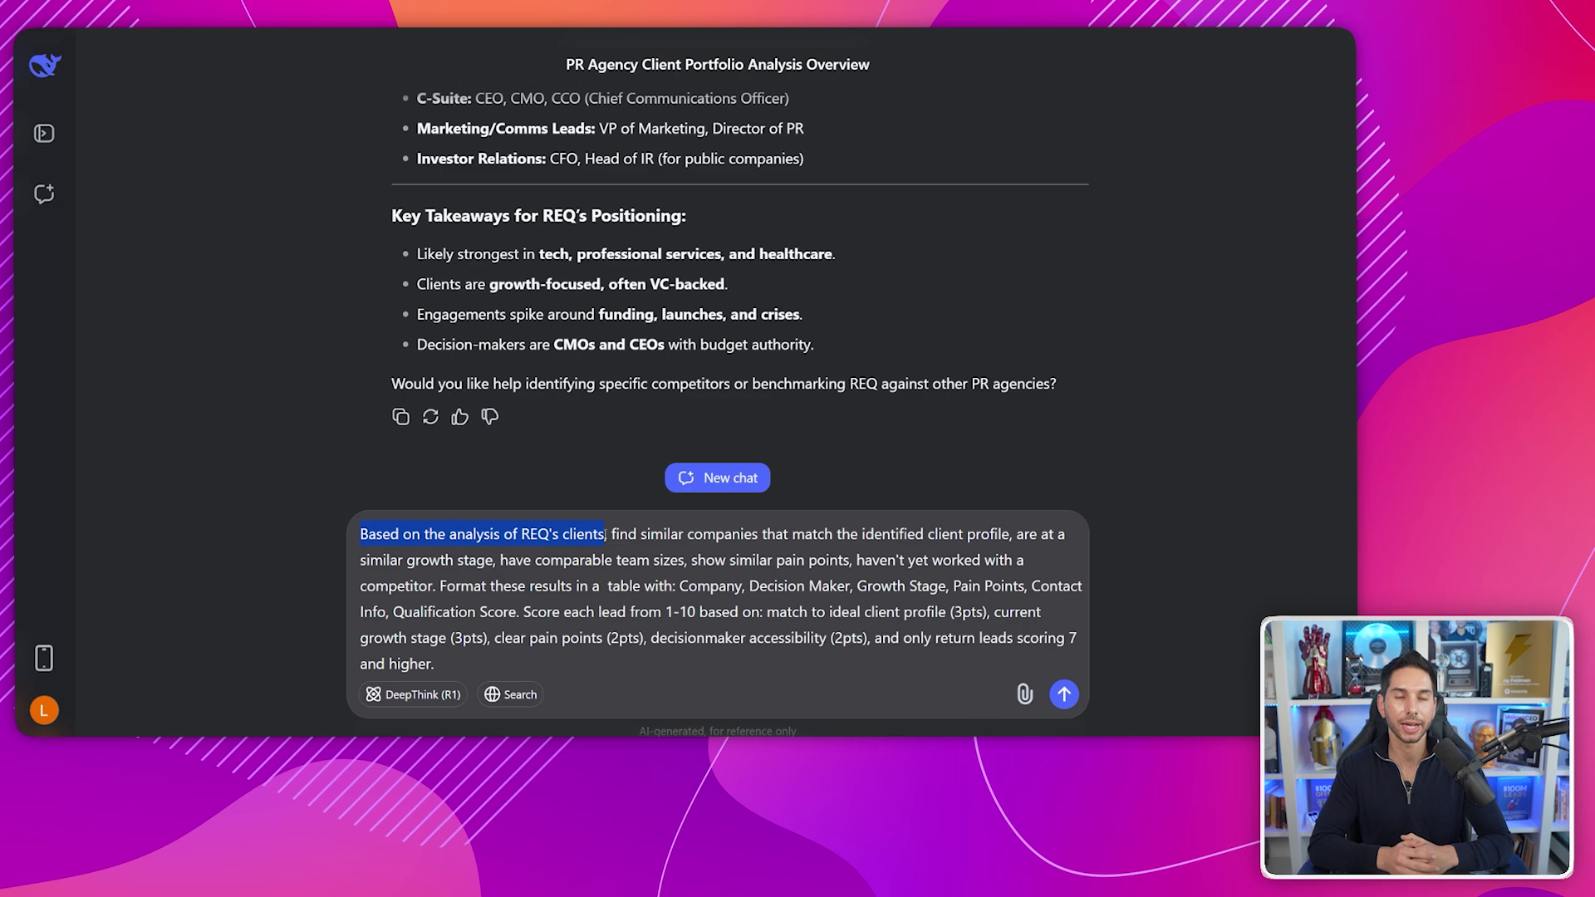
pyautogui.moveTo(686, 534); pyautogui.dragTo(979, 533)
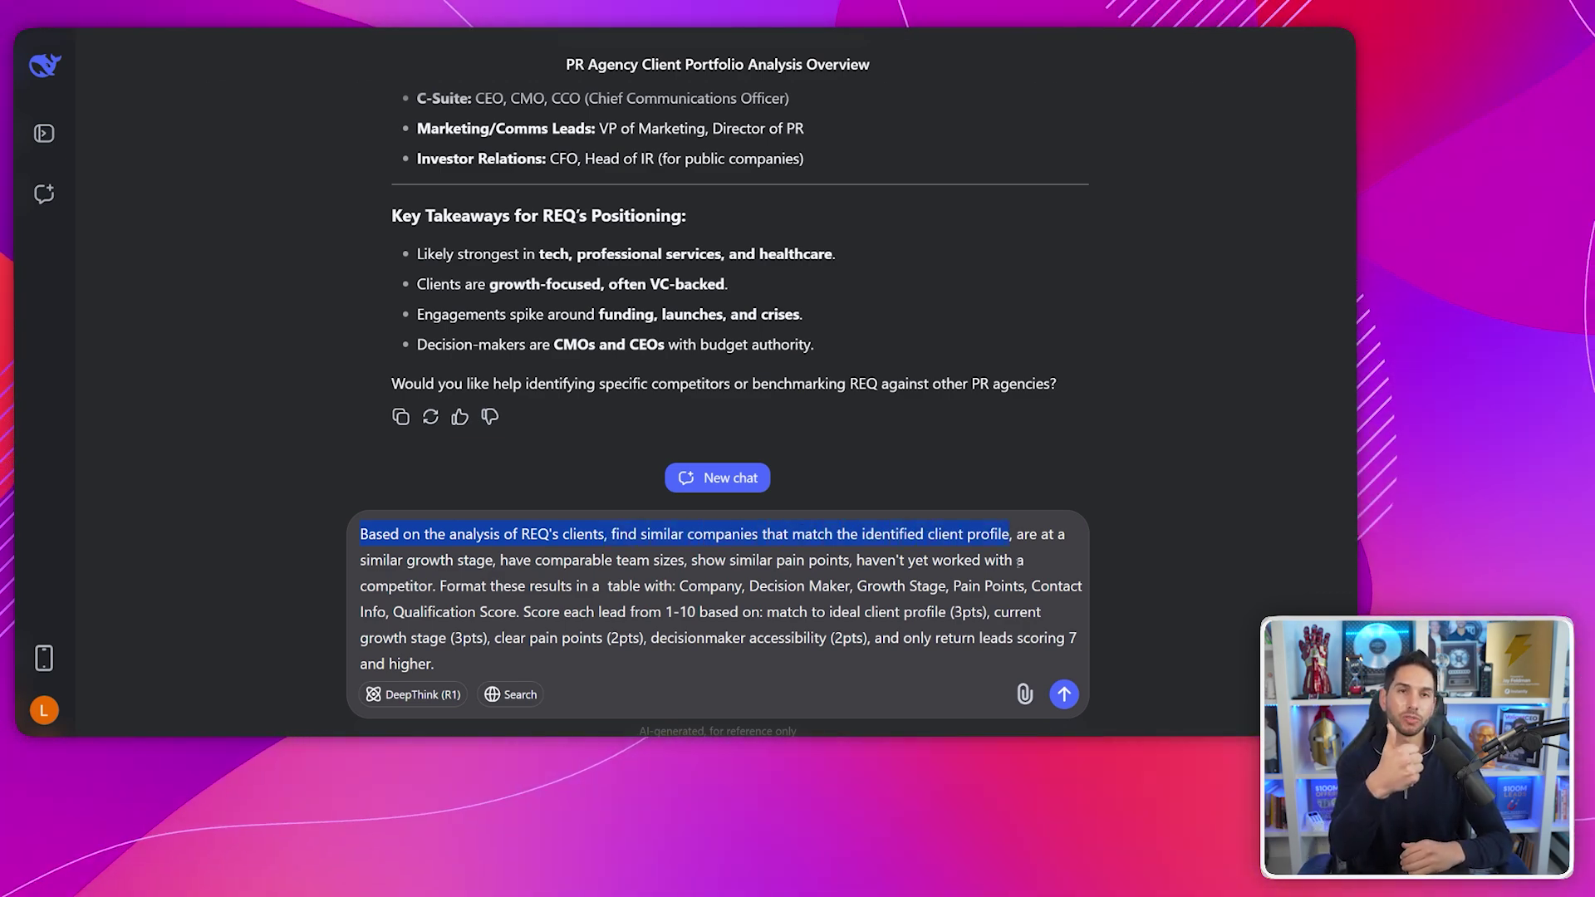
pyautogui.moveTo(485, 565); pyautogui.dragTo(685, 561)
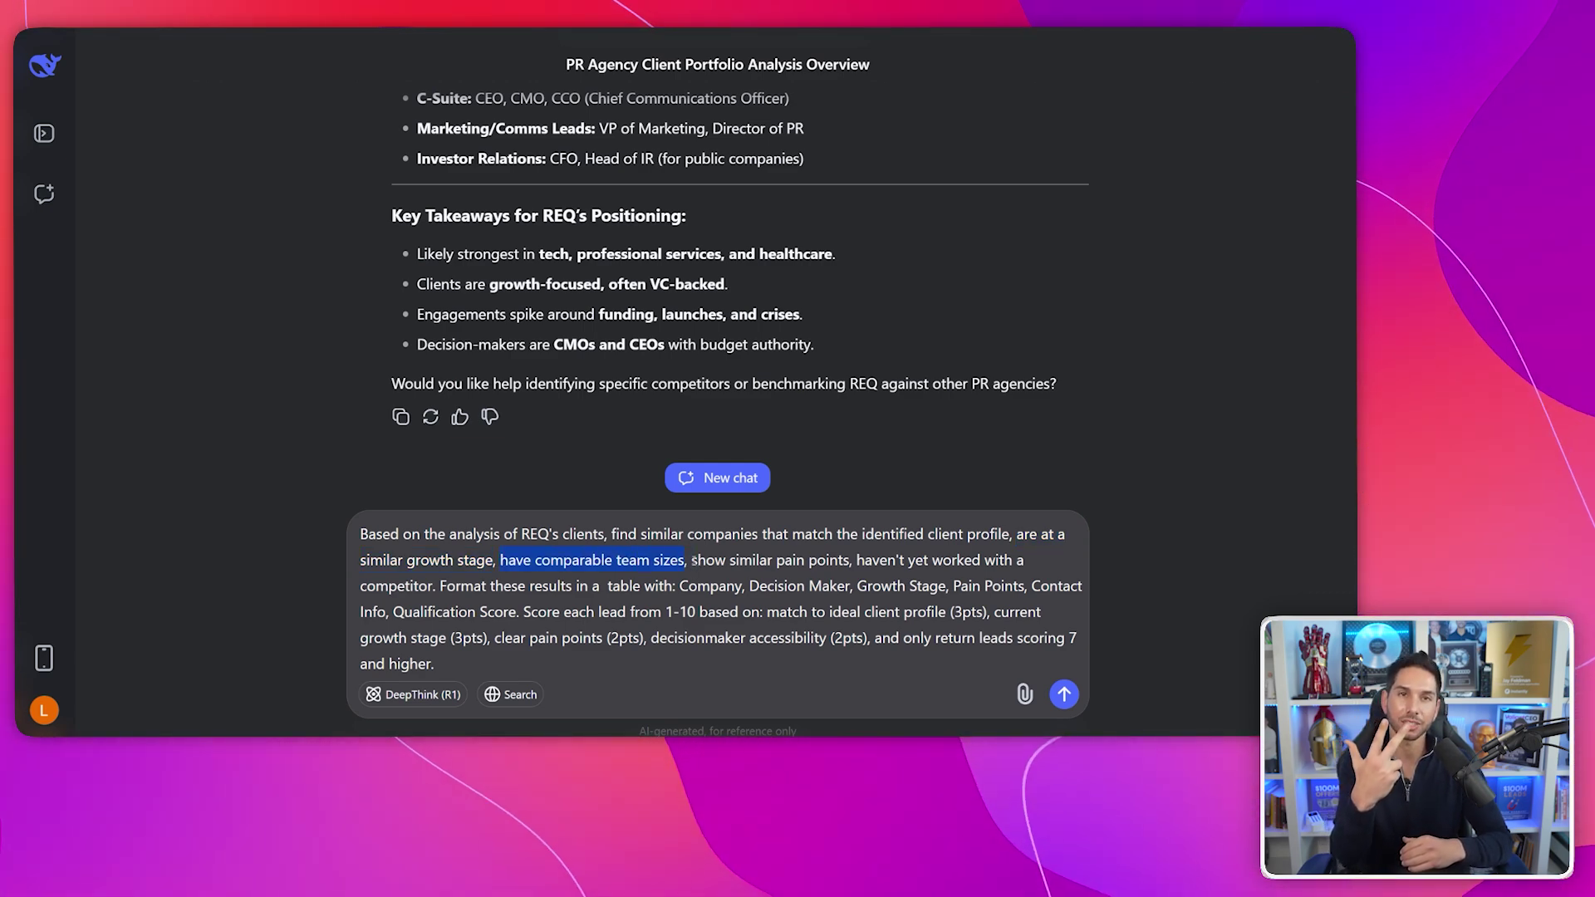
pyautogui.moveTo(808, 561); pyautogui.dragTo(456, 586)
pyautogui.moveTo(588, 587); pyautogui.dragTo(925, 587)
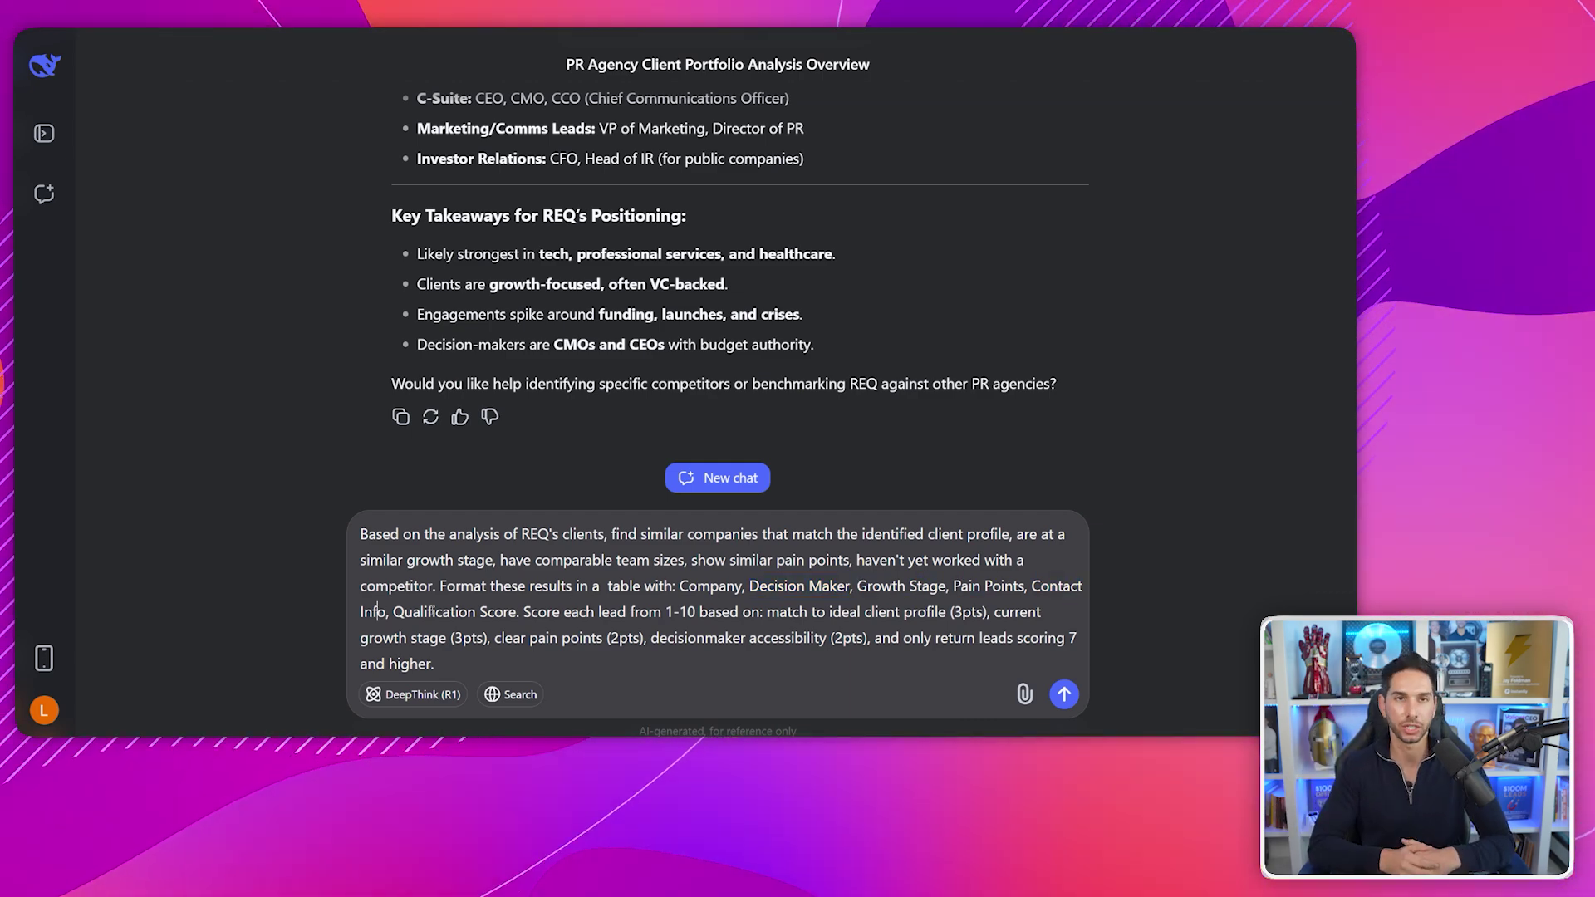
pyautogui.moveTo(391, 611); pyautogui.dragTo(518, 612)
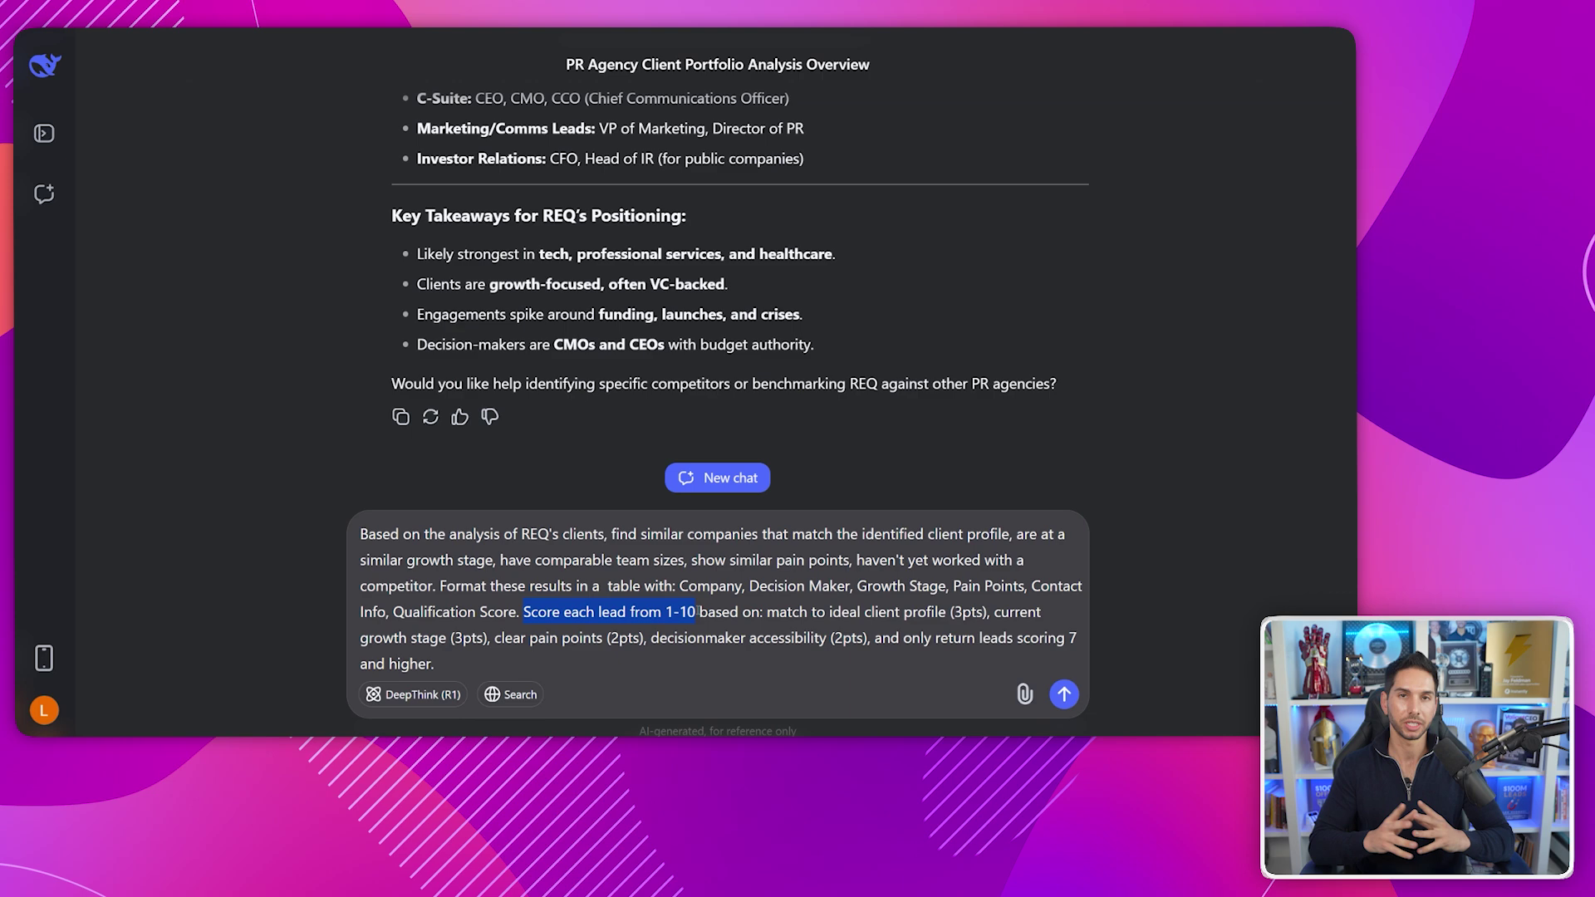
pyautogui.moveTo(695, 611); pyautogui.dragTo(925, 610)
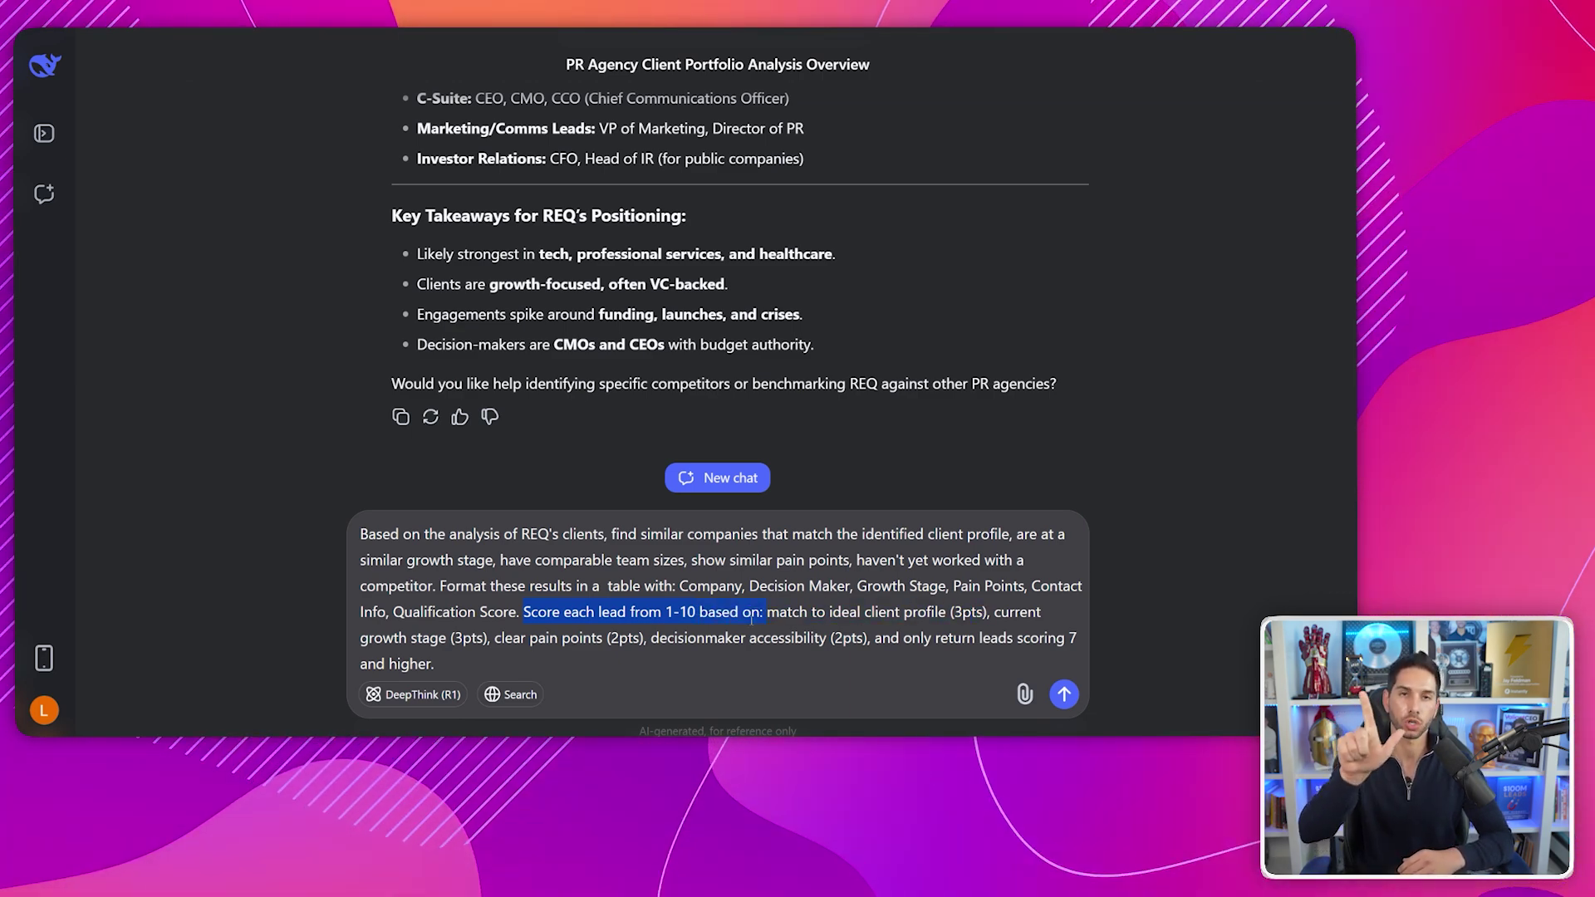
pyautogui.moveTo(752, 619); pyautogui.dragTo(656, 650)
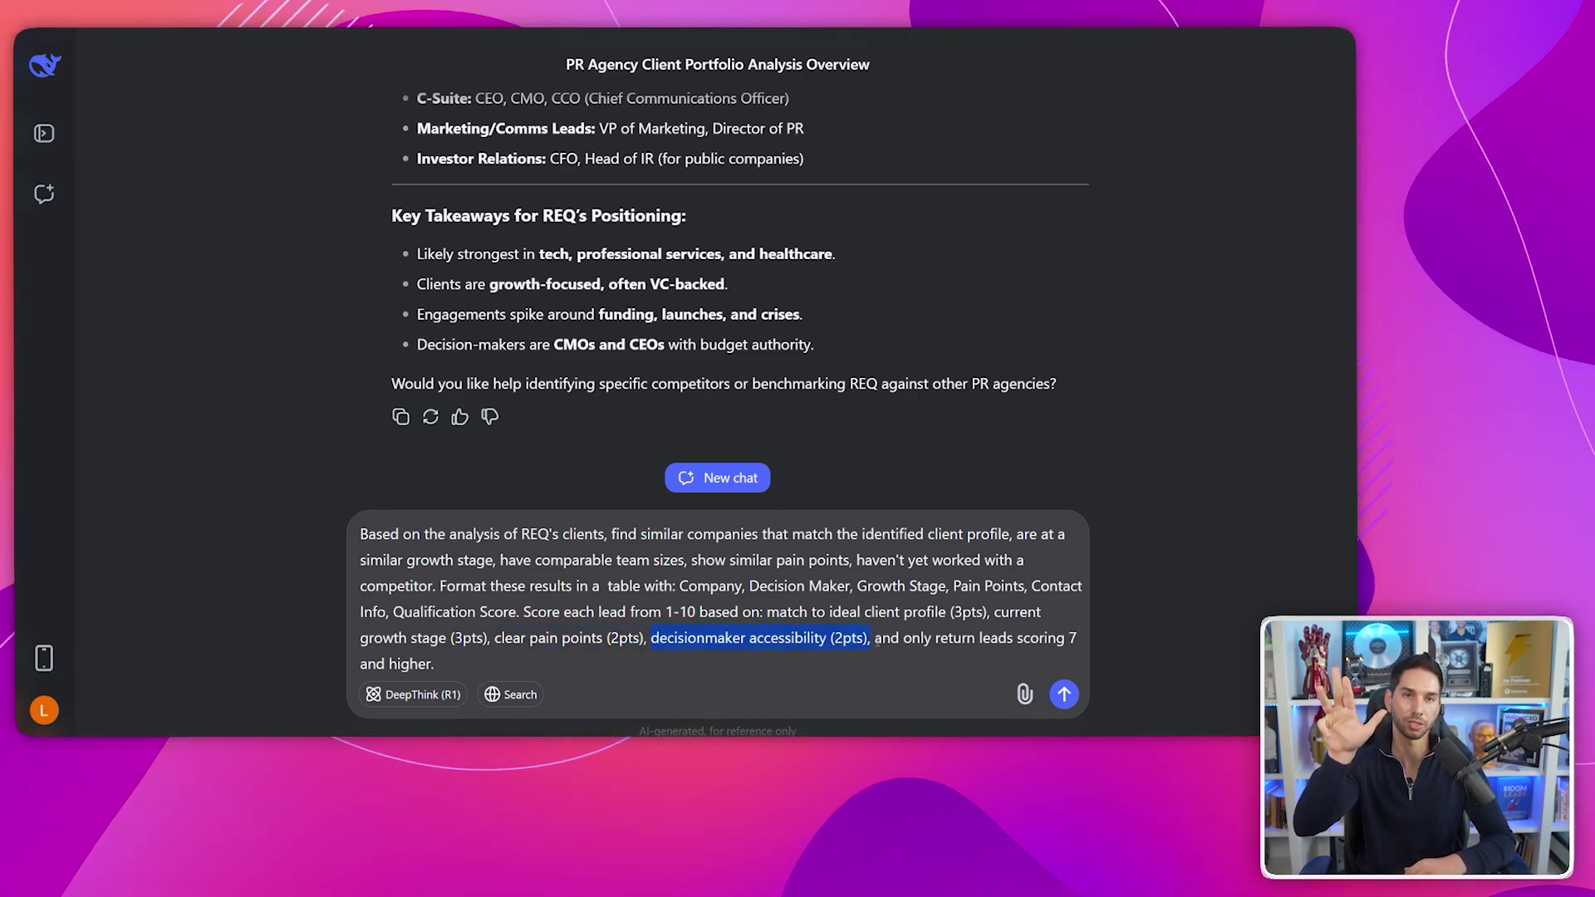
pyautogui.moveTo(875, 638); pyautogui.dragTo(667, 658)
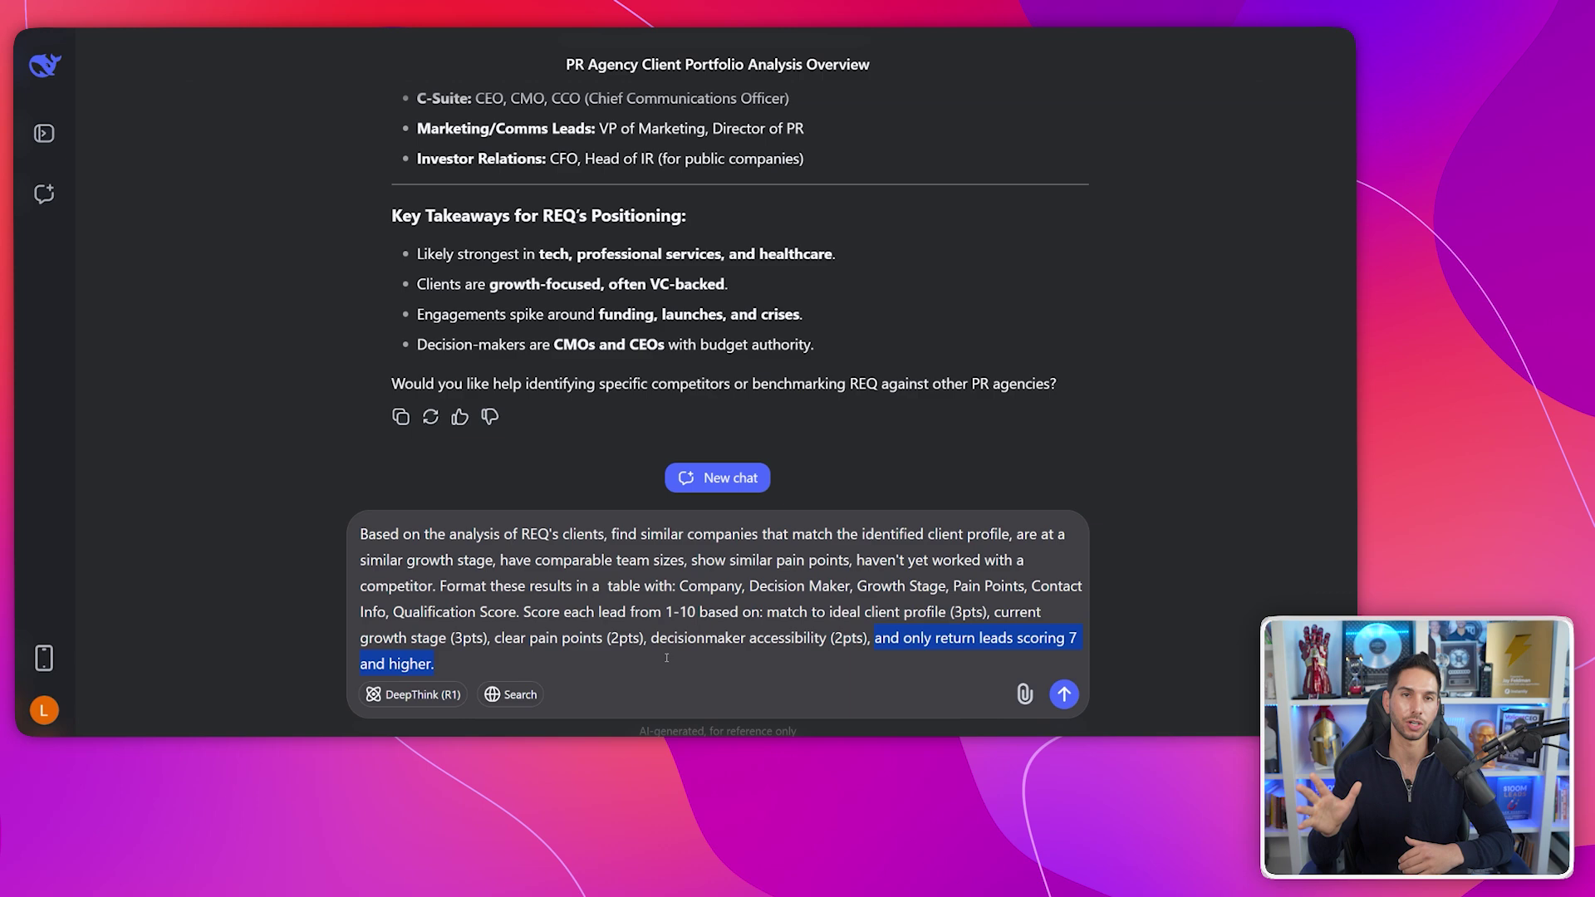
pyautogui.click(571, 665)
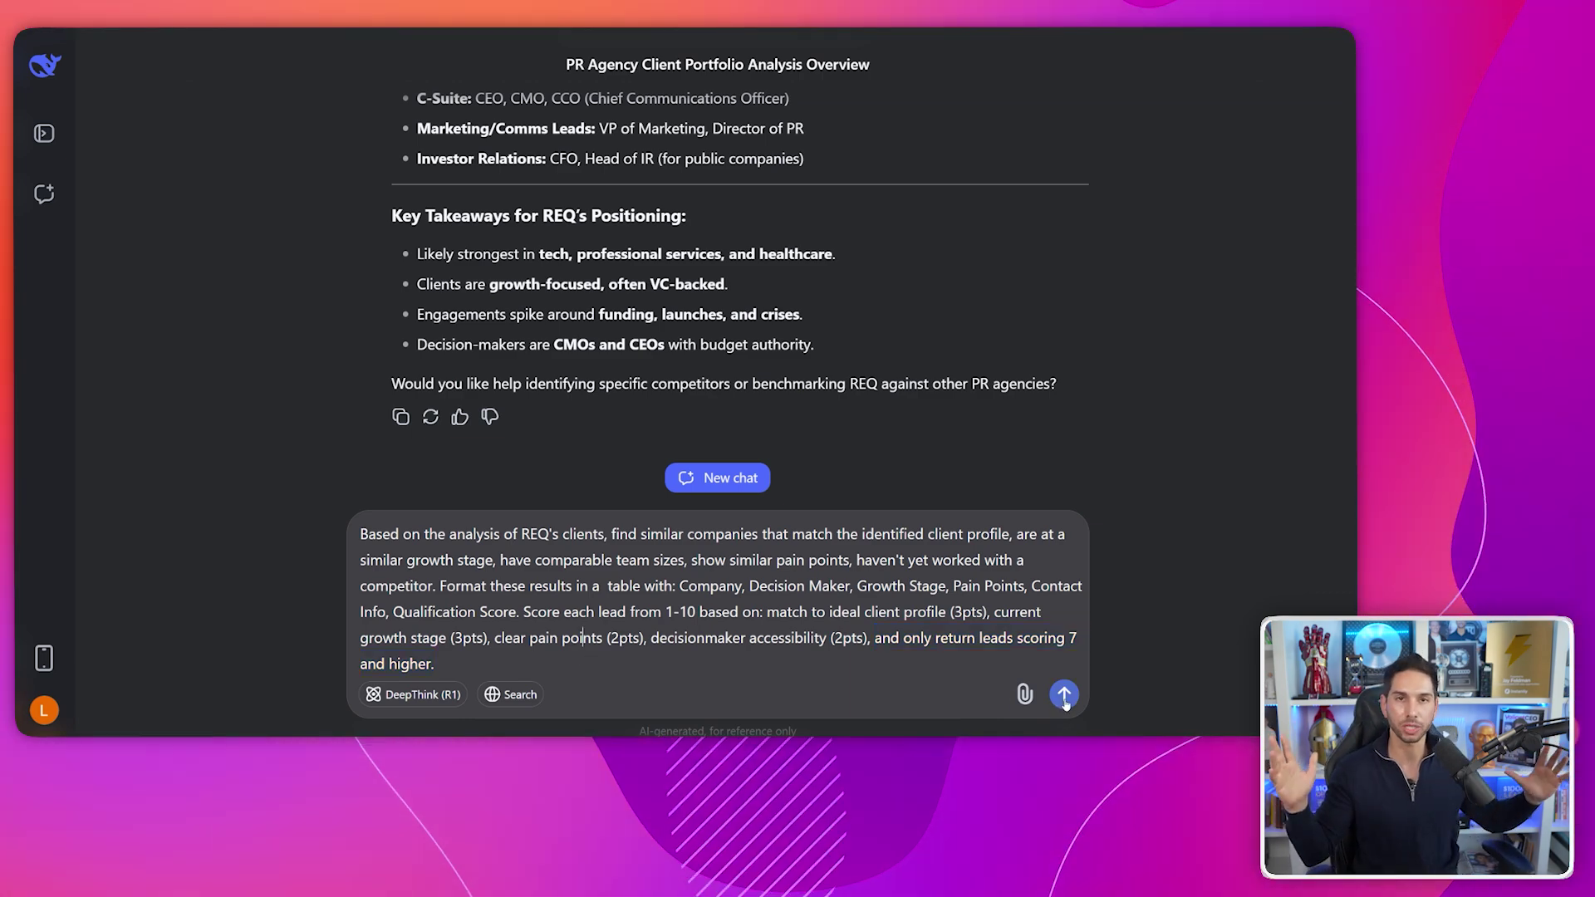